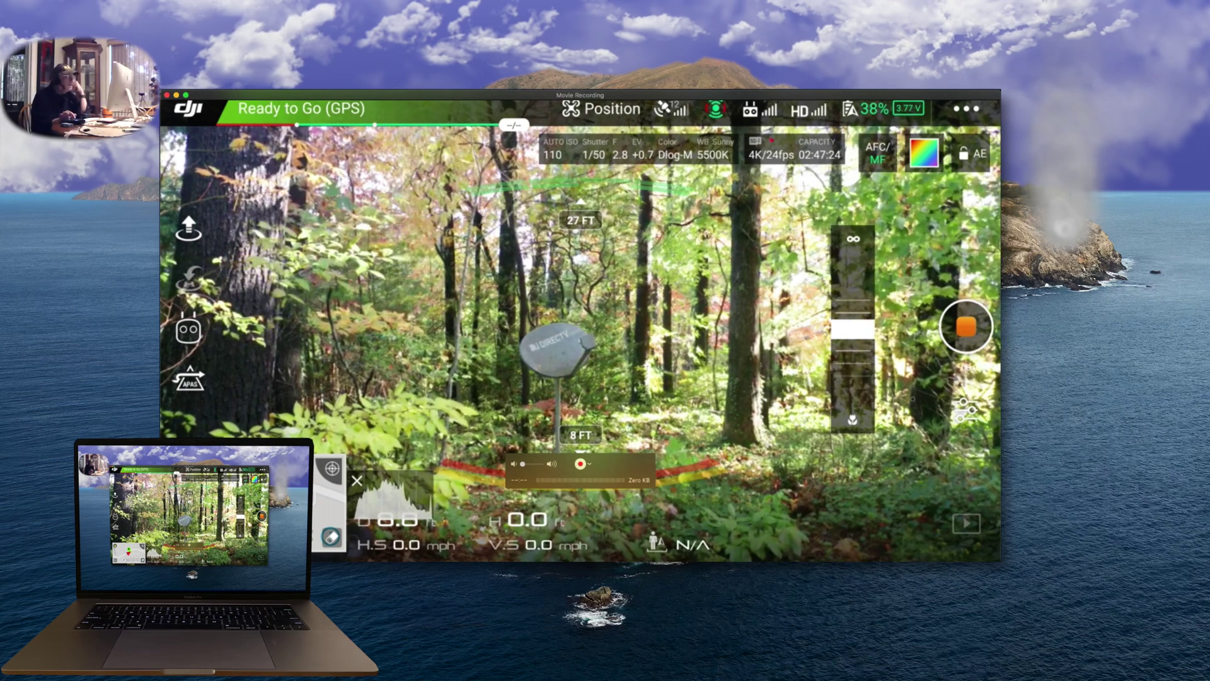
# Step: While recording, focus on the forest, hide the flight overlay, and tilt the gimbal toward the treetops
pyautogui.click(396, 298)
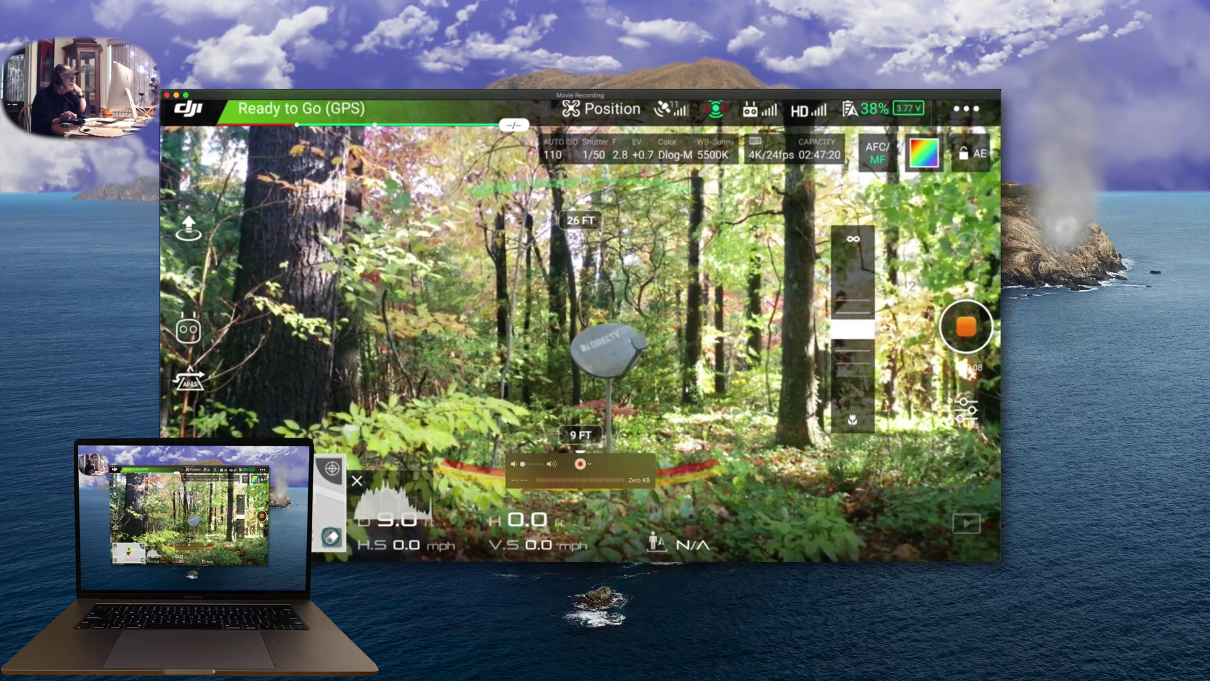
pyautogui.click(405, 292)
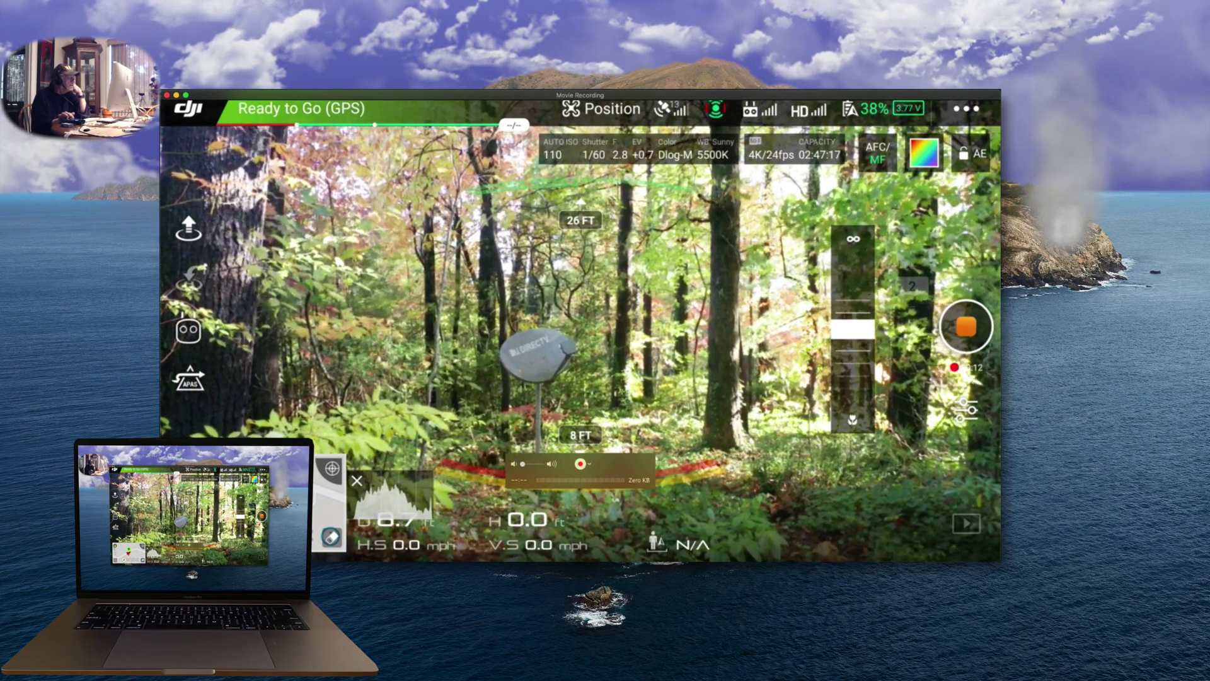
pyautogui.click(559, 270)
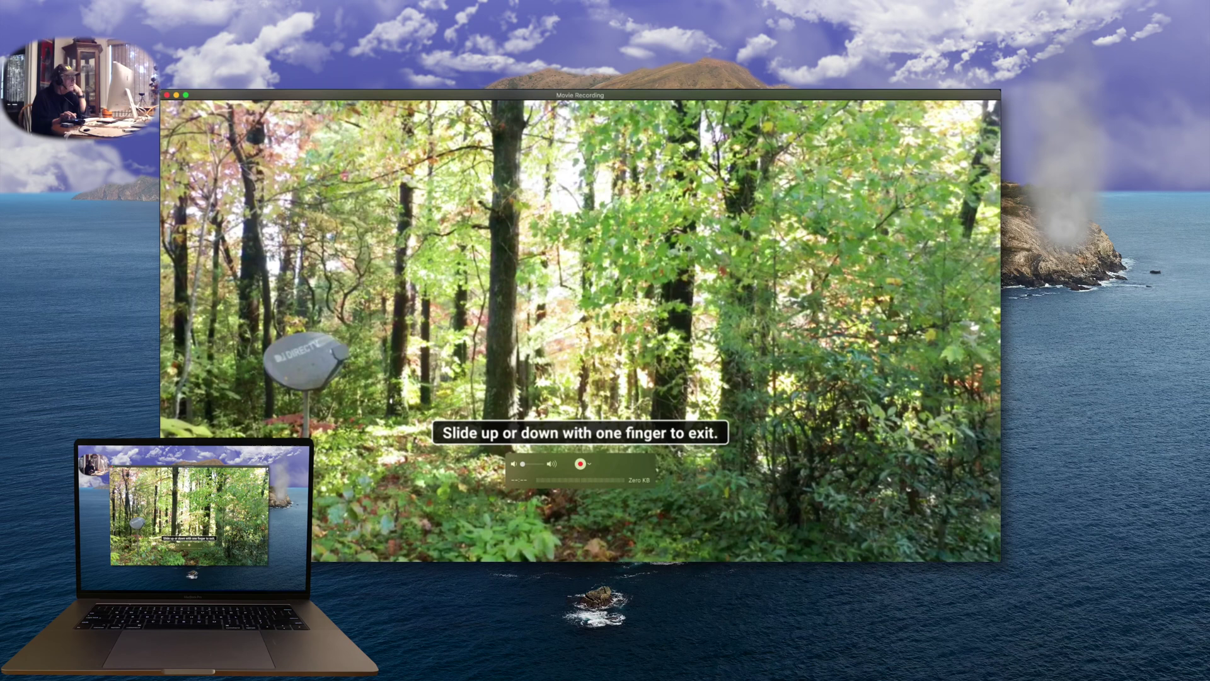
pyautogui.click(418, 351)
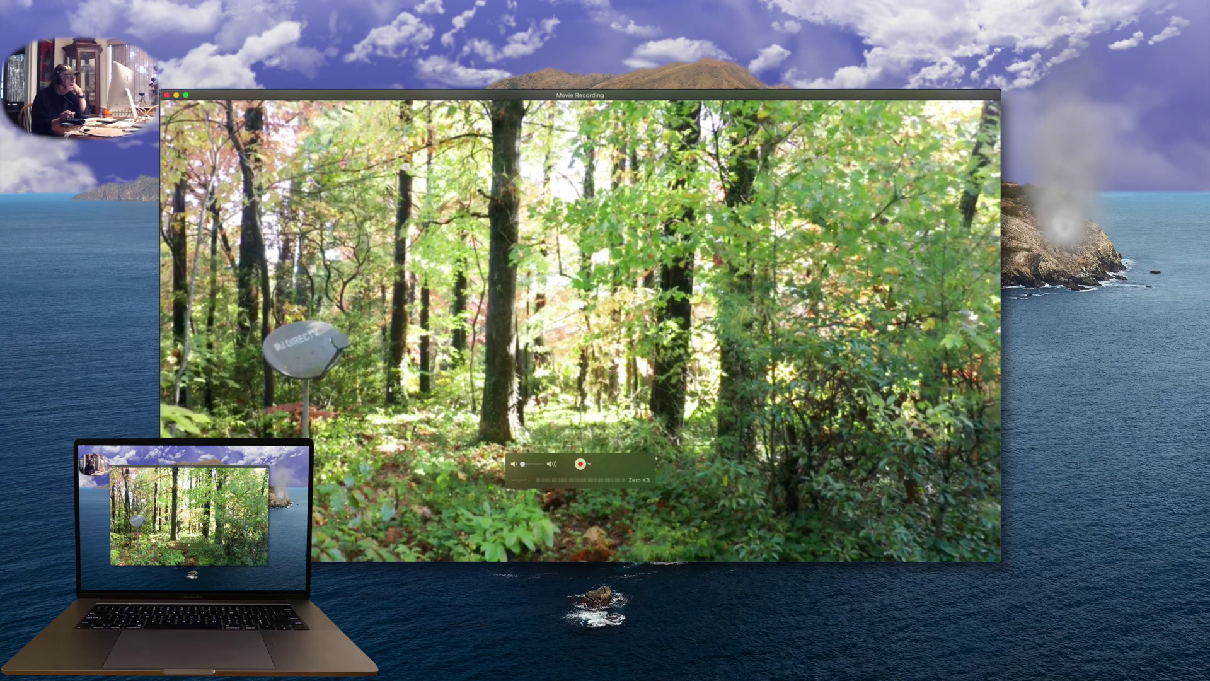
pyautogui.moveTo(472, 327)
pyautogui.mouseDown()
pyautogui.moveTo(540, 273)
pyautogui.moveTo(485, 322)
pyautogui.mouseUp()
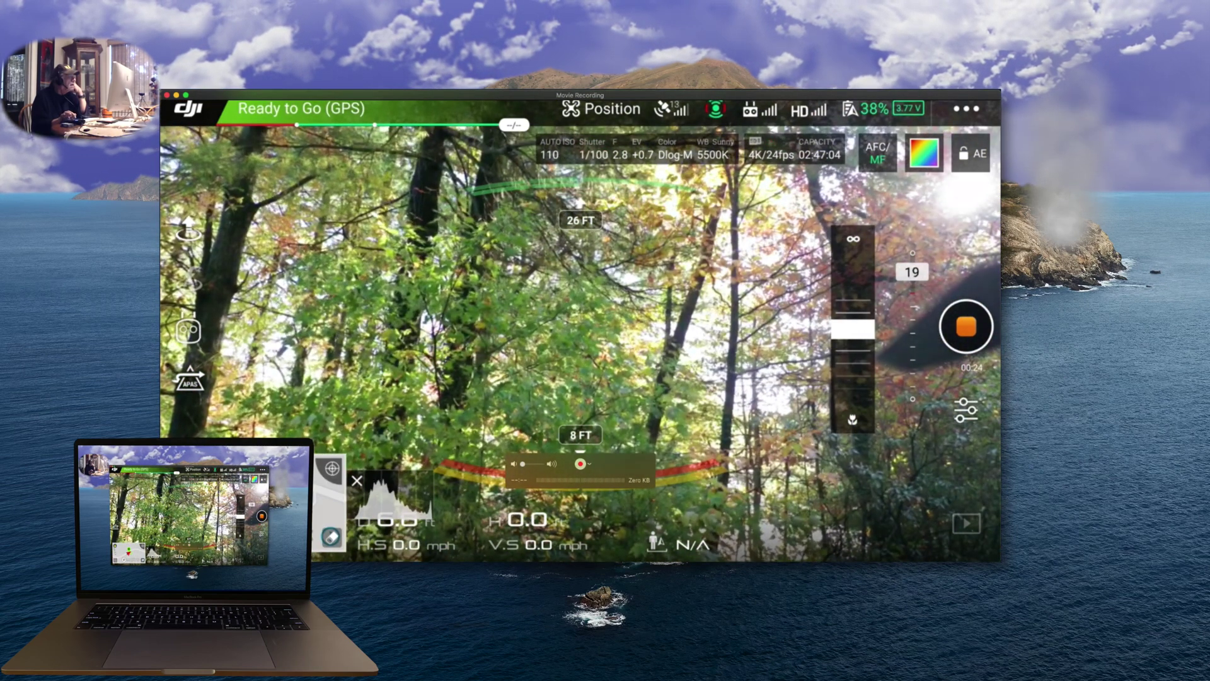
# Step: Tilt the gimbal further up toward the treetop canopy
pyautogui.moveTo(372, 363); pyautogui.dragTo(429, 341)
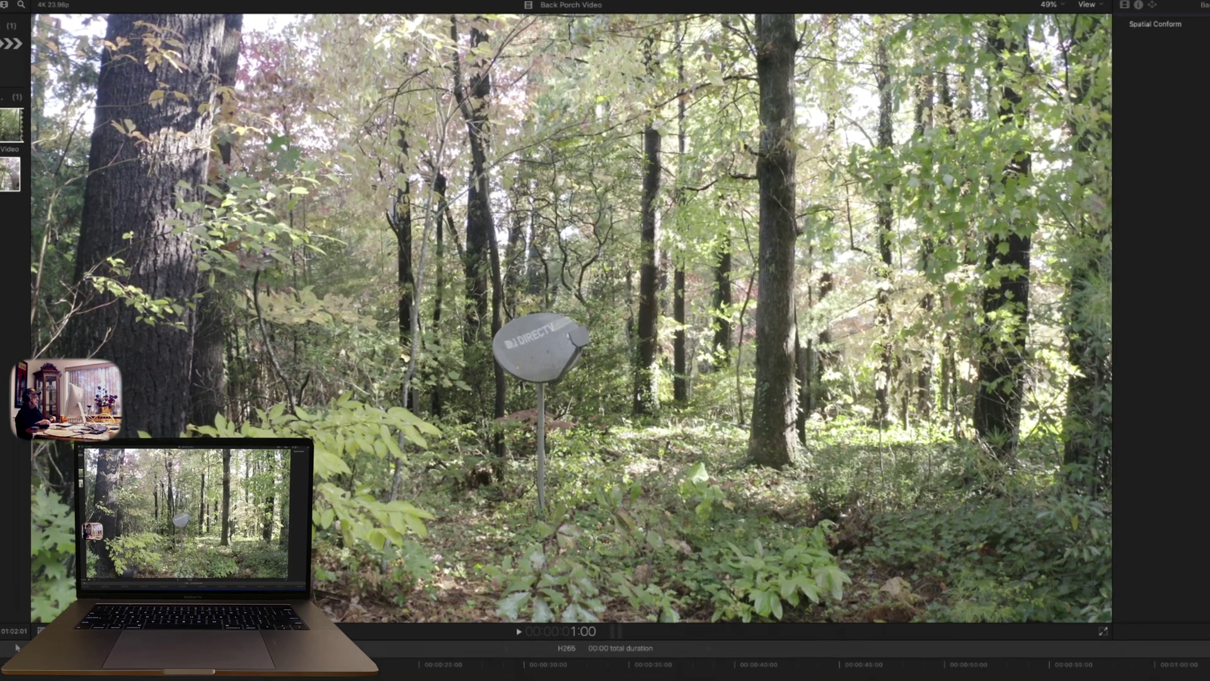
# Step: Show About This Mac with macOS Catalina and the 2018 MacBook Pro's processor, memory and graphics
pyautogui.click(12, 6)
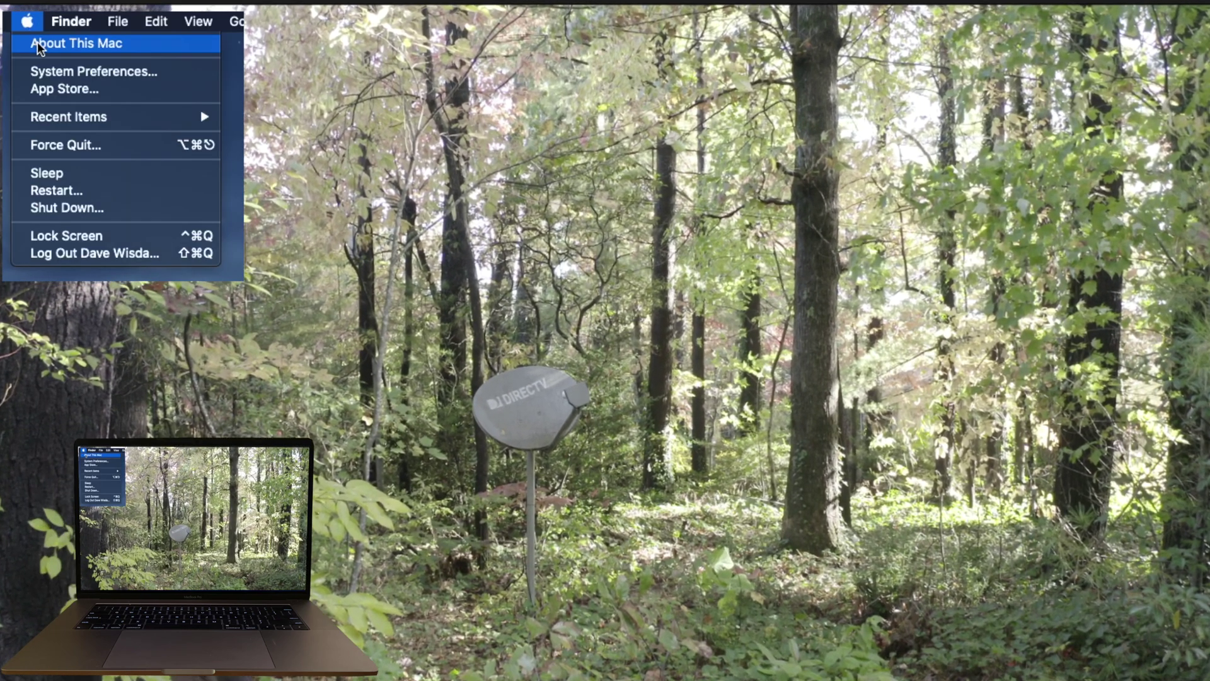
pyautogui.click(36, 42)
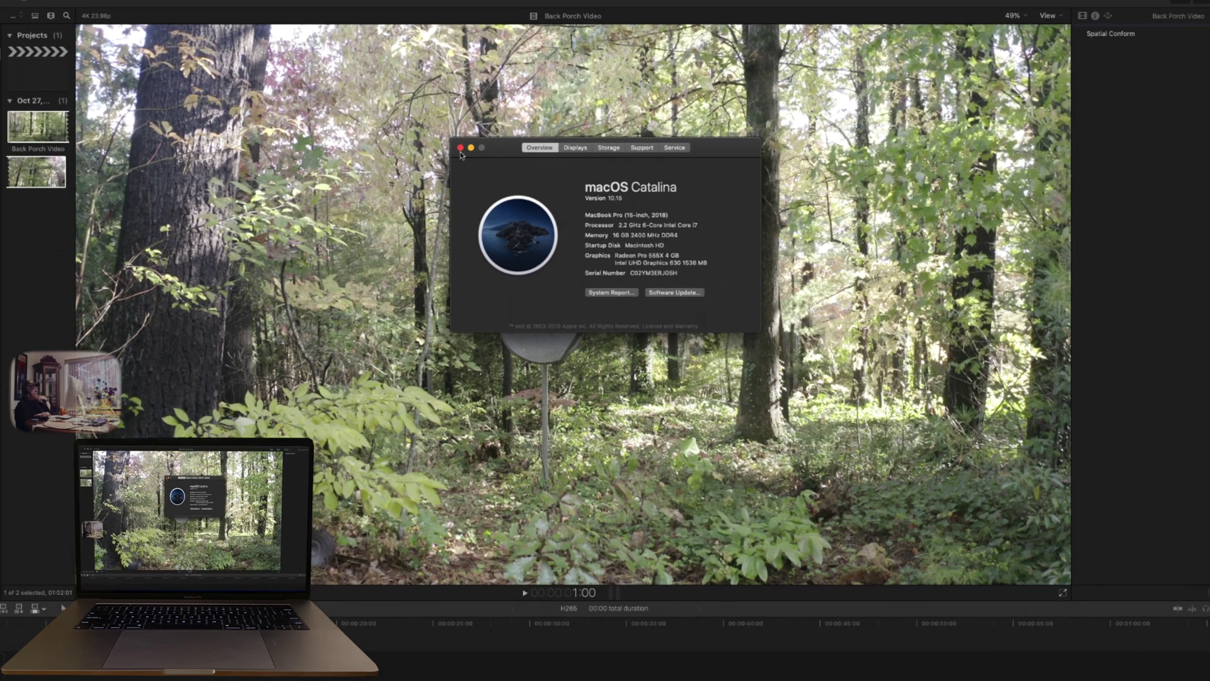
# Step: Close About This Mac and view the clip's info: 3840 x 2160, 23.98 fps, HEVC
pyautogui.click(448, 155)
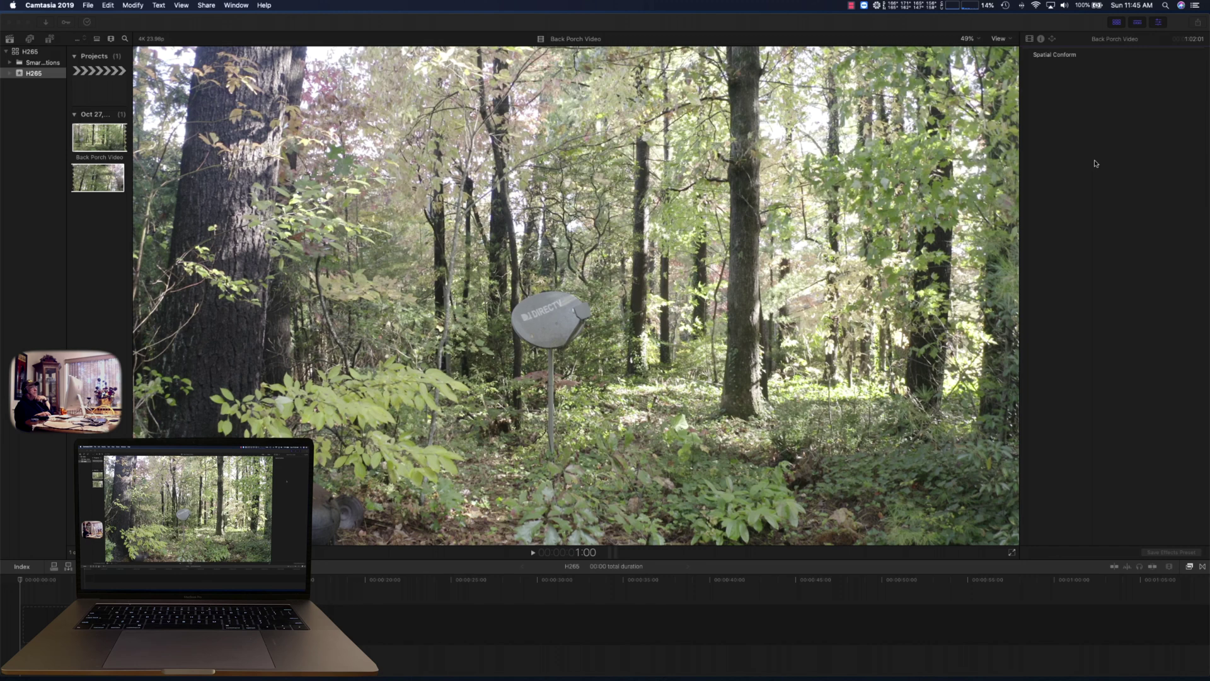
pyautogui.click(1040, 39)
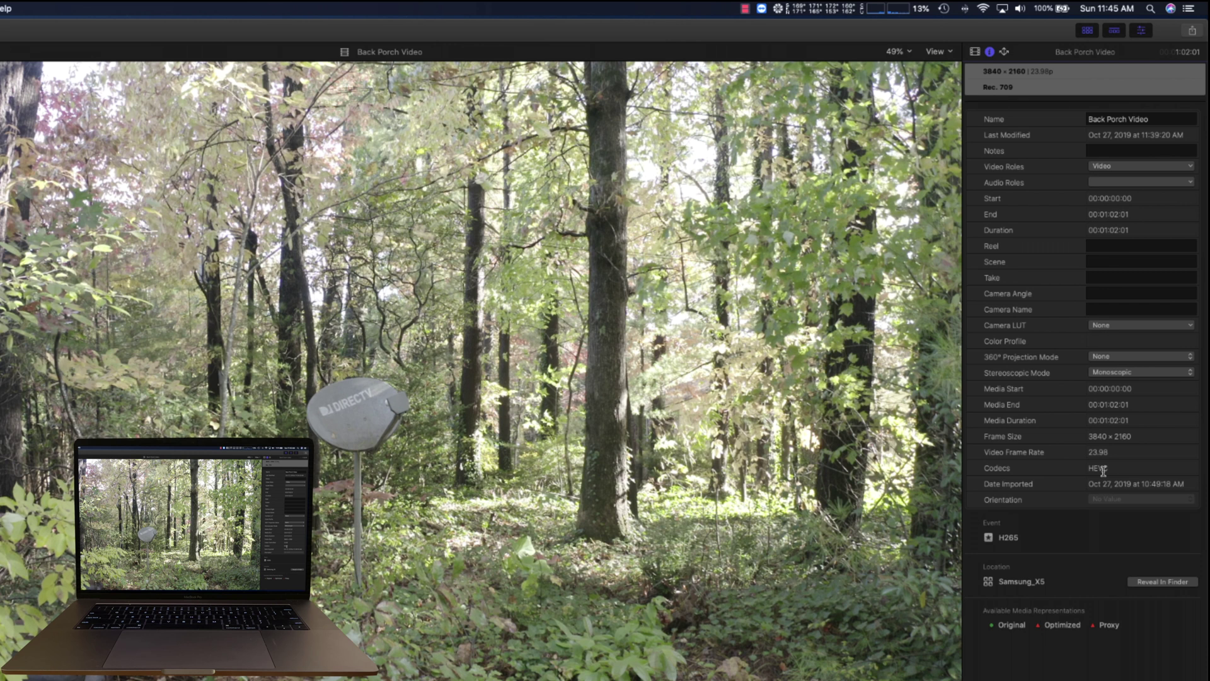
# Step: Set the Back Porch Video clip's Camera LUT to DLog-M to Rec709
pyautogui.click(1191, 327)
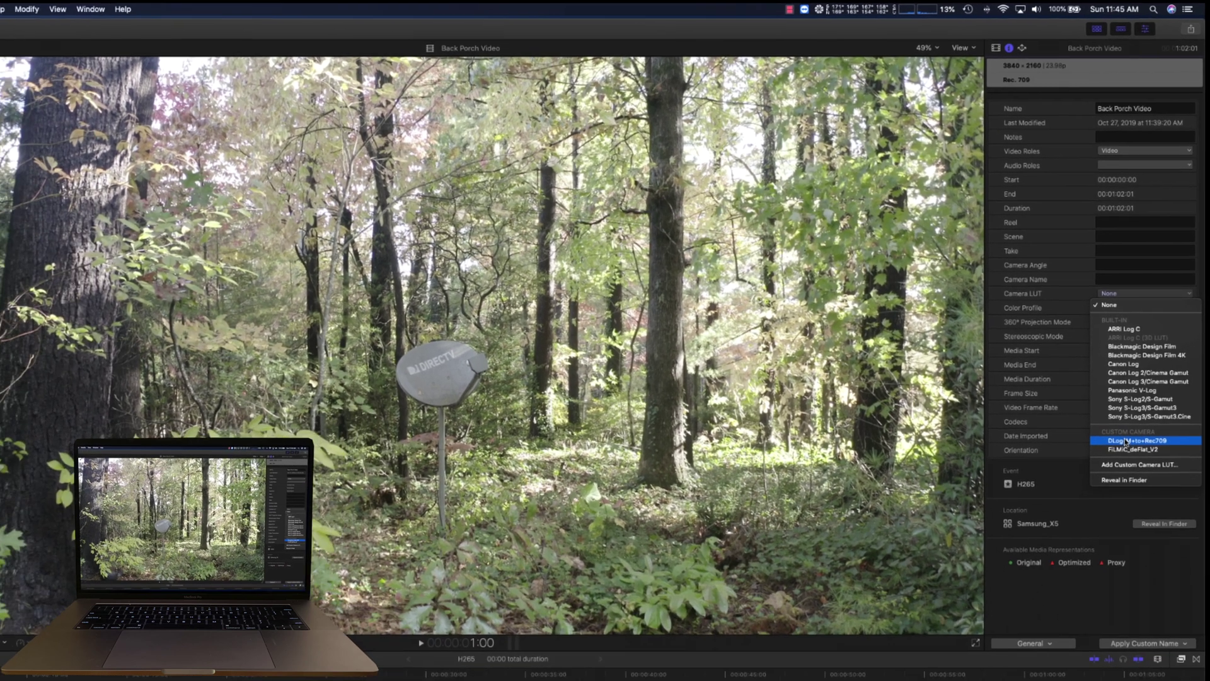
pyautogui.press('Escape')
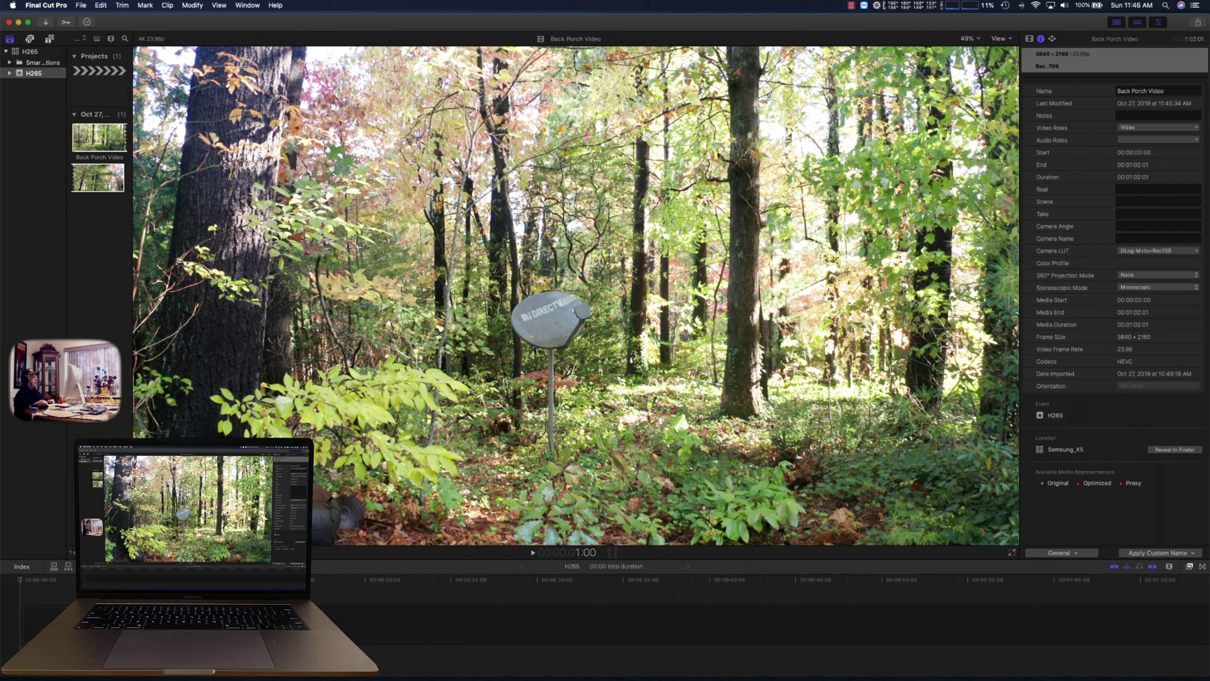
# Step: Append the Back Porch Video clip to the H265 timeline and return the playhead to the start
pyautogui.click(89, 137)
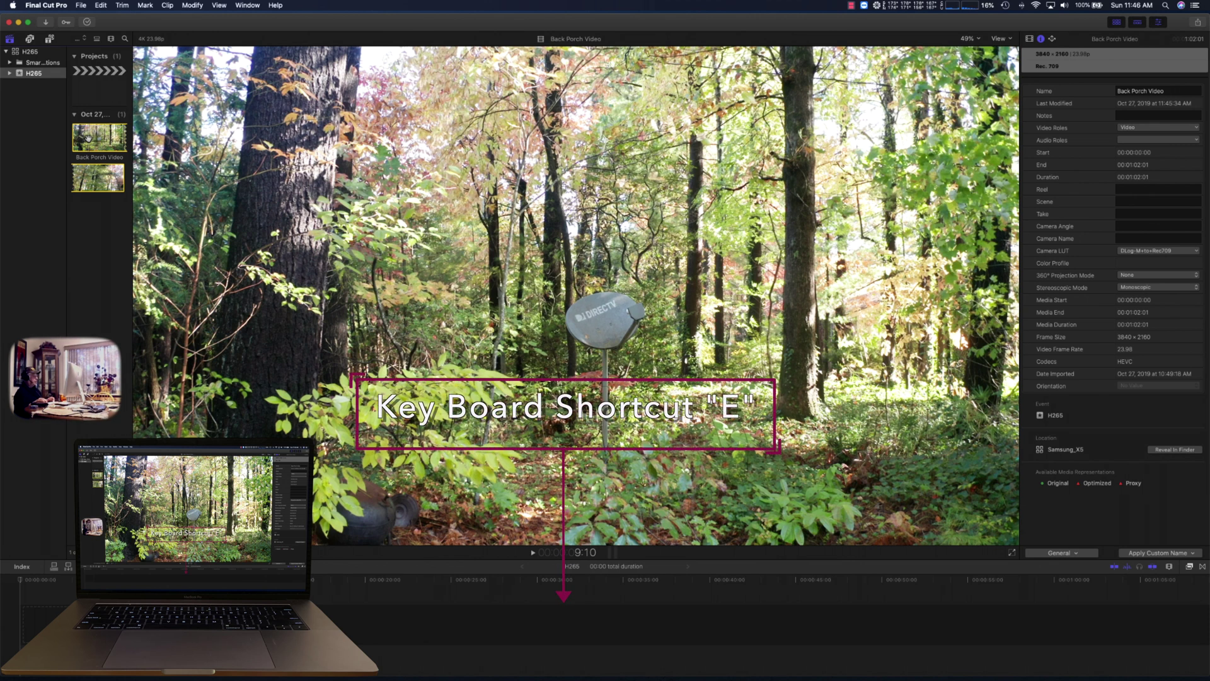
pyautogui.press('e')
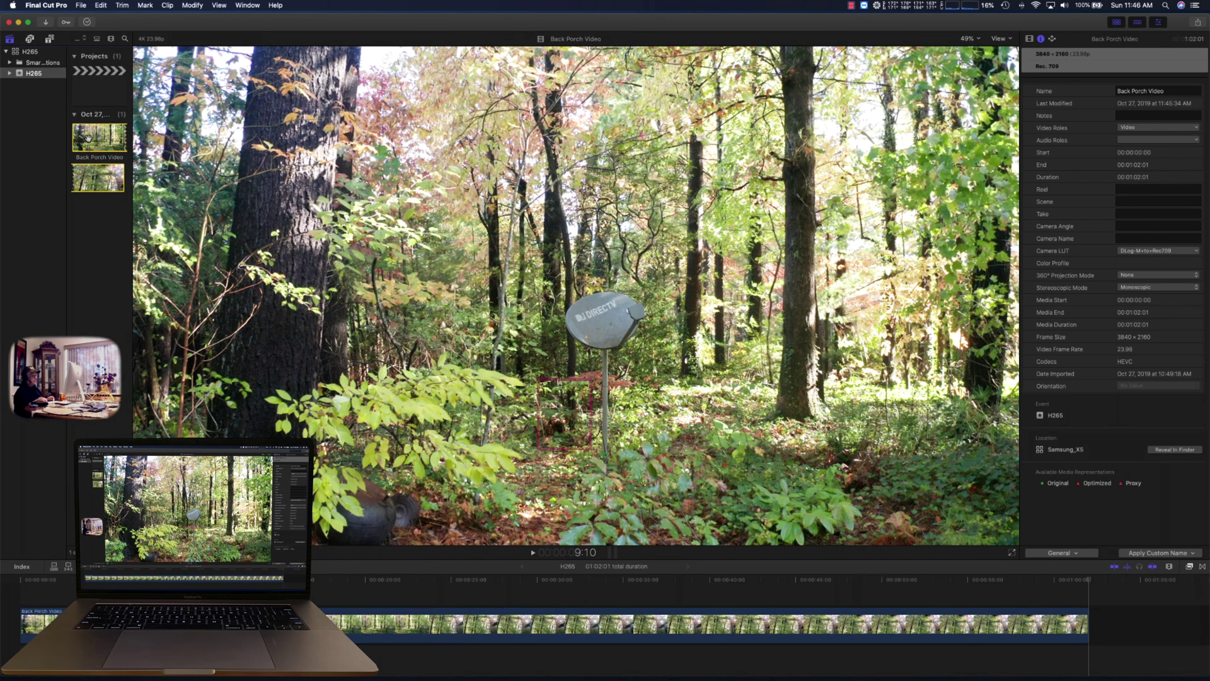
pyautogui.click(9, 592)
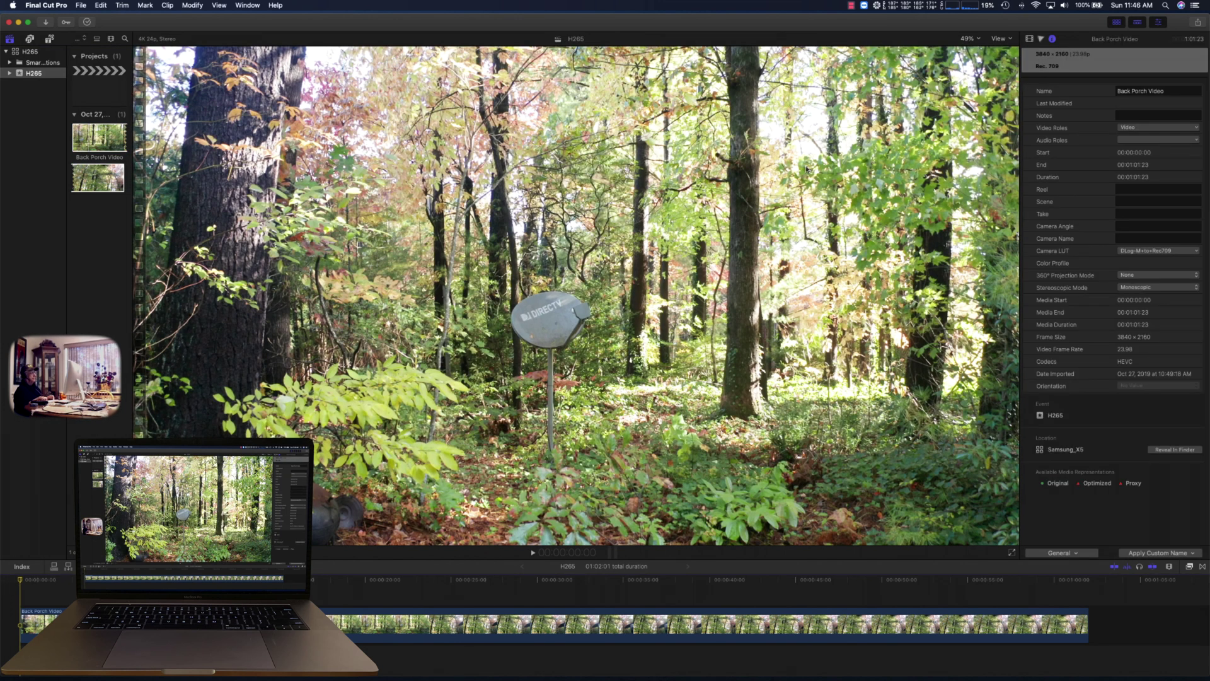
# Step: Enable Stabilization for the Back Porch Video clip in the Video inspector and show the effects library
pyautogui.click(1030, 39)
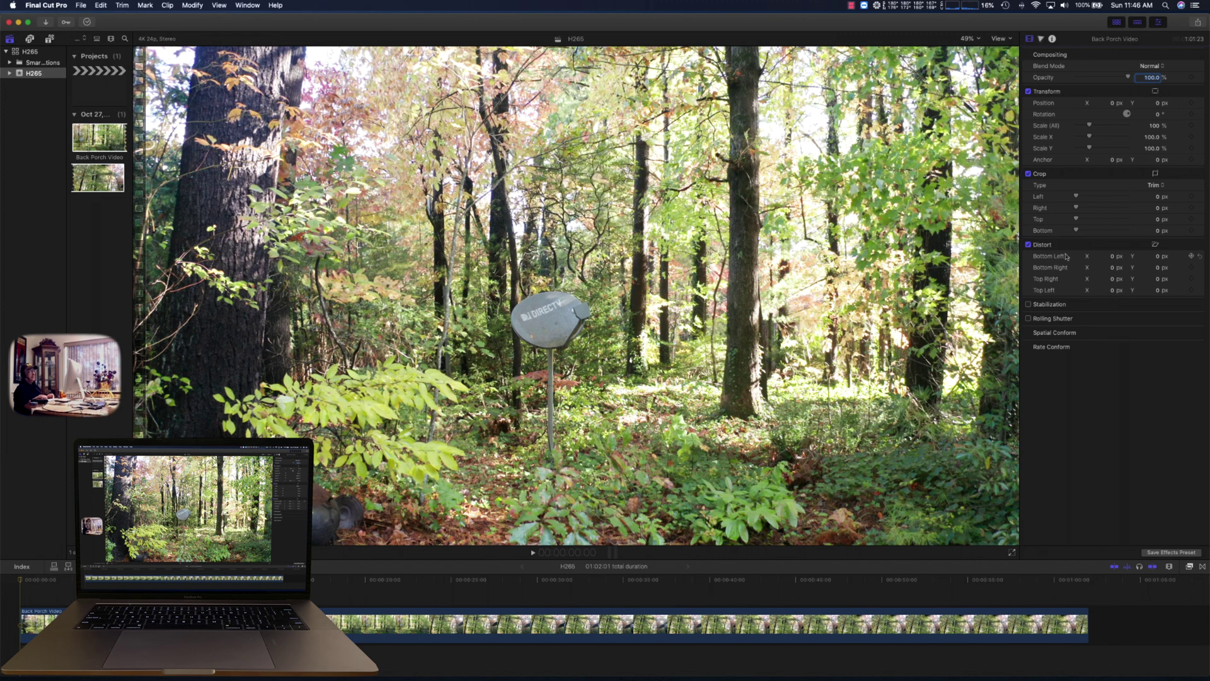
pyautogui.click(1029, 305)
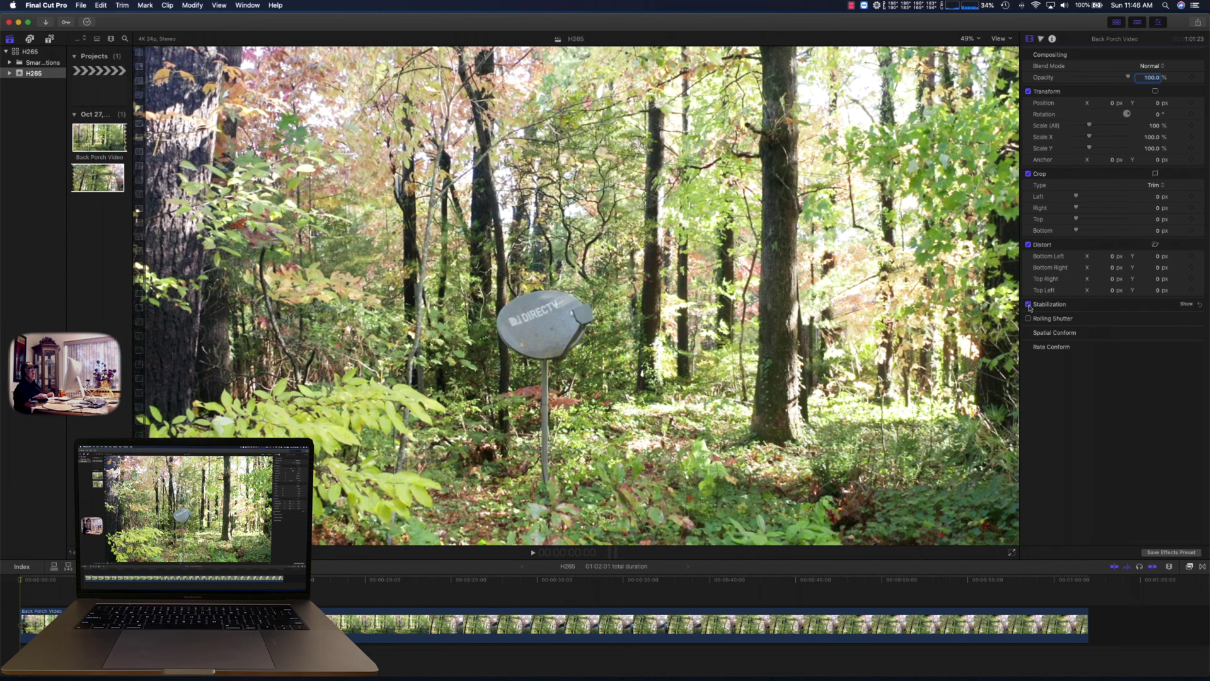
pyautogui.click(1189, 569)
pyautogui.click(1189, 568)
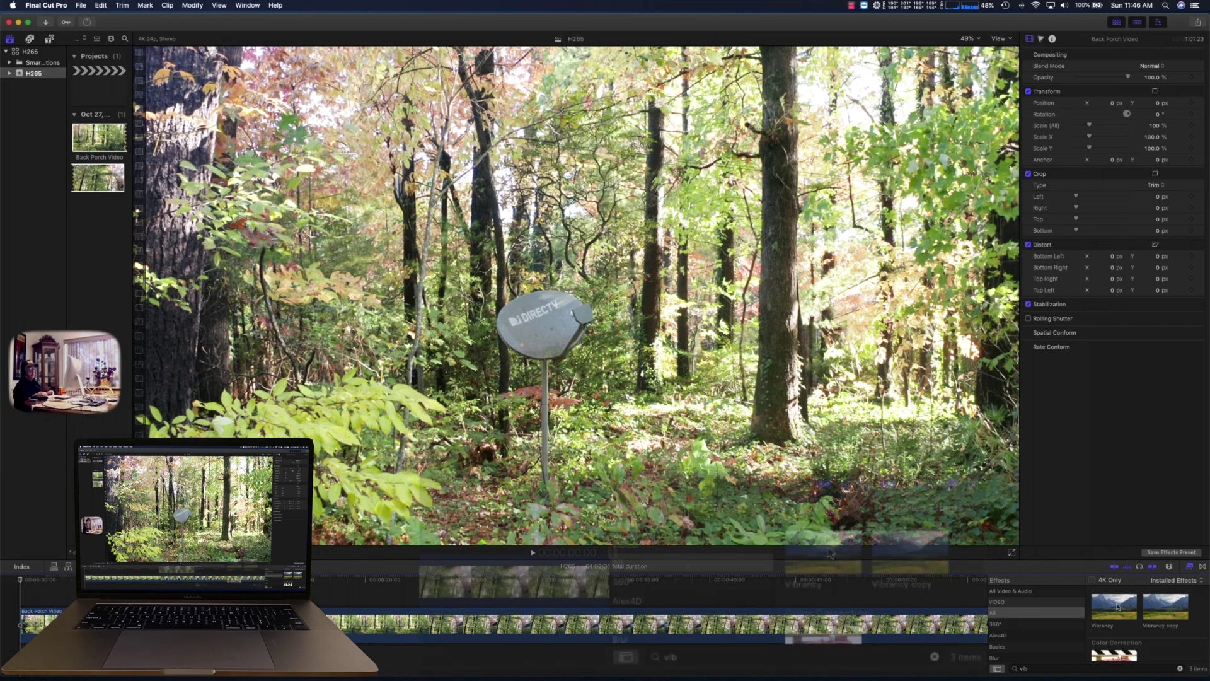
# Step: Drop Vibrancy onto the clip, then search 'shar' and drop Sharpen onto it too
pyautogui.moveTo(1113, 606); pyautogui.dragTo(931, 620)
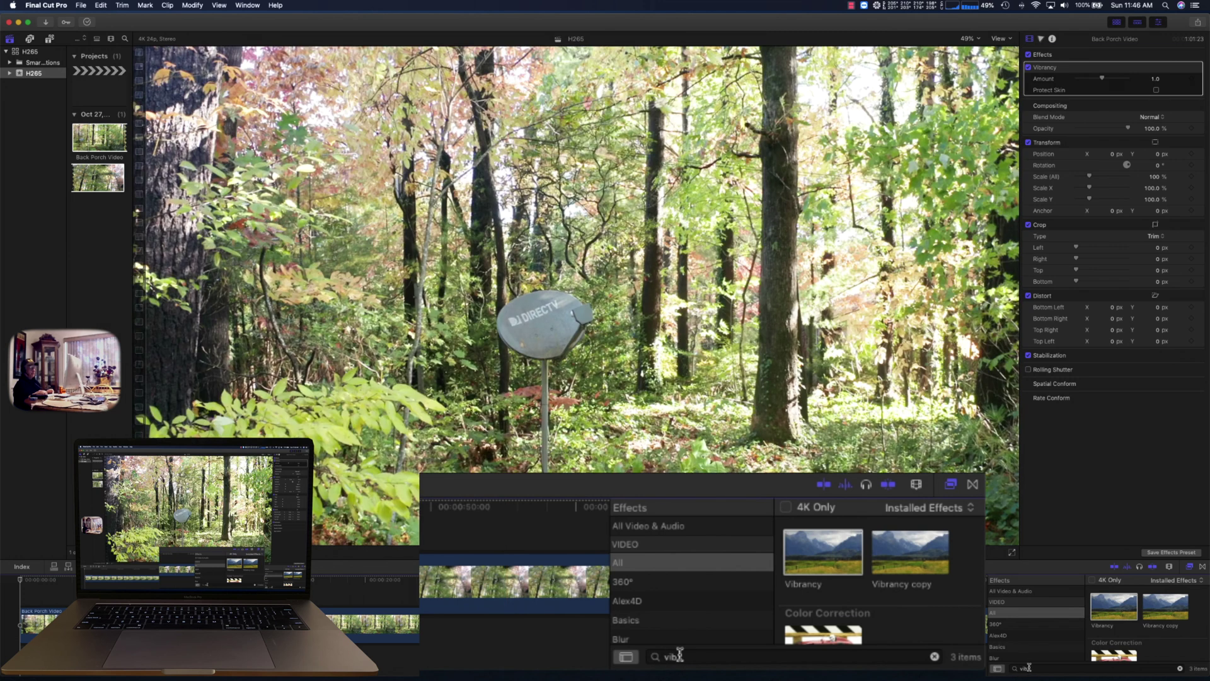
pyautogui.doubleClick(1018, 667)
pyautogui.write('sha')
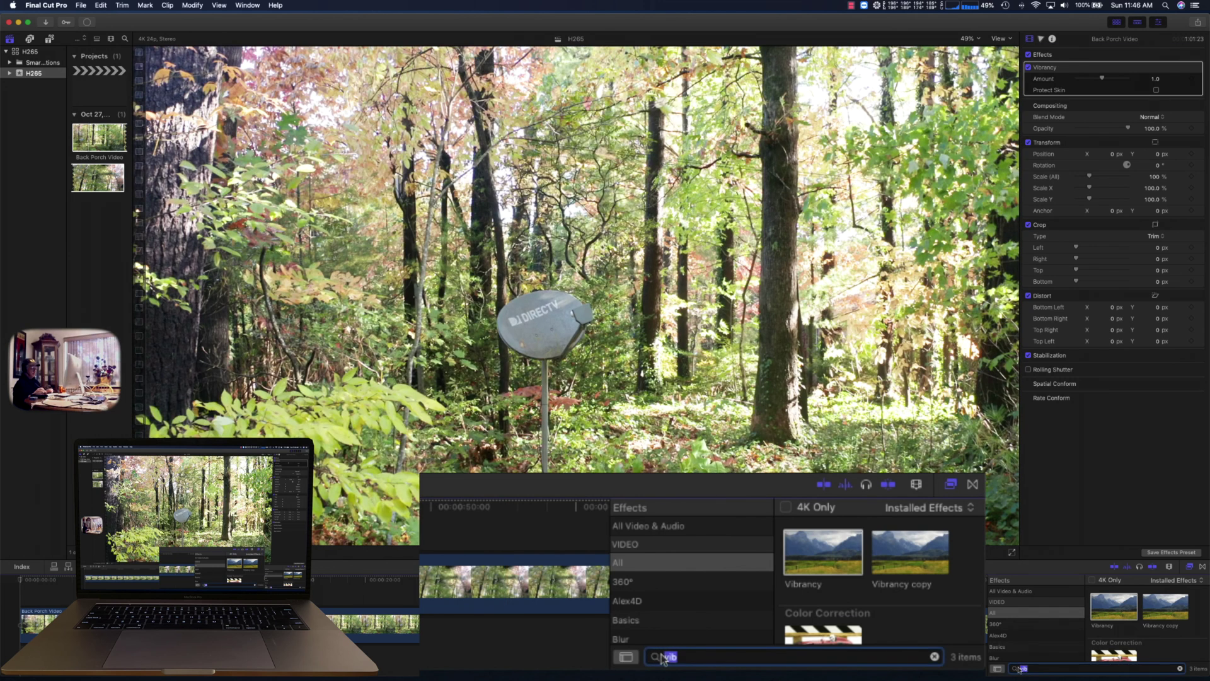
pyautogui.write('rp')
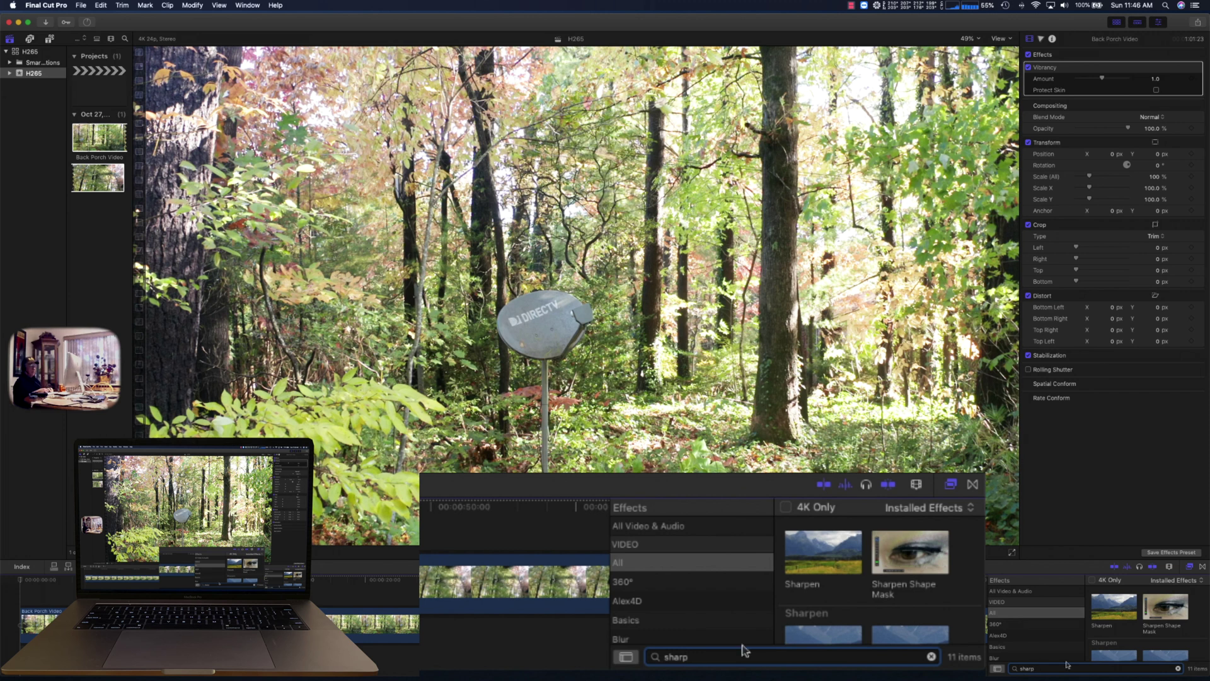
pyautogui.click(825, 546)
pyautogui.moveTo(825, 546); pyautogui.dragTo(462, 576)
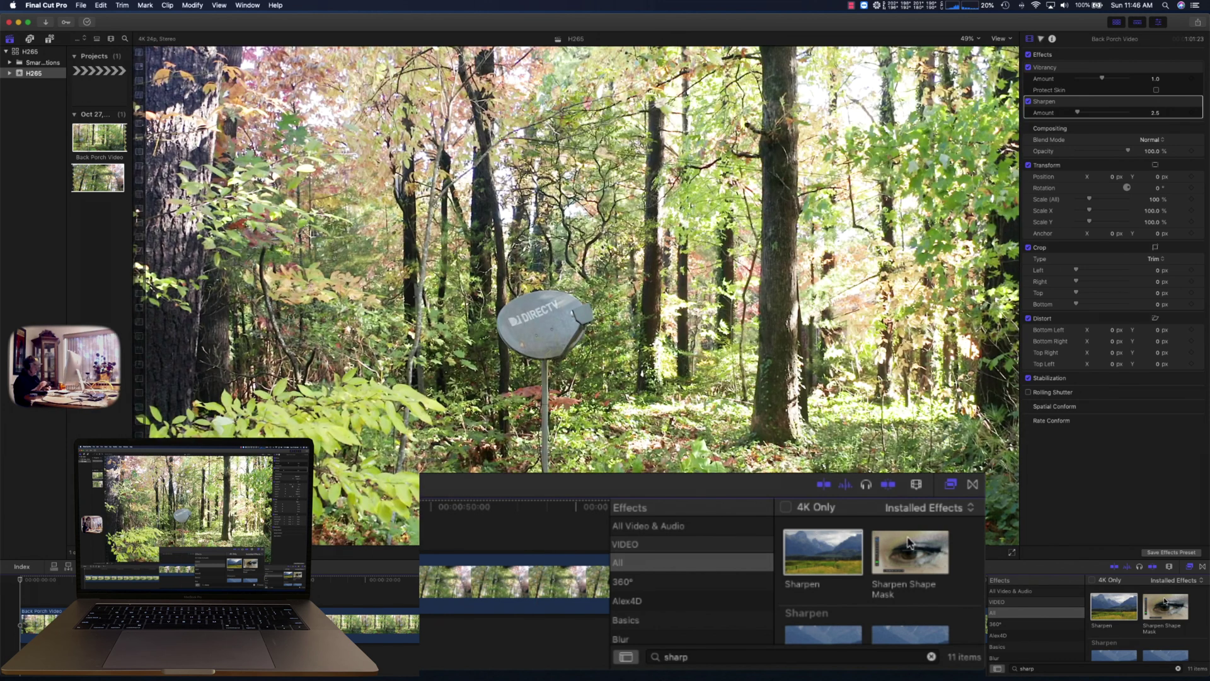
# Step: Hide the effects browser and set Sharpen Amount to 4.14 and Vibrancy Amount to 1.01
pyautogui.click(1189, 567)
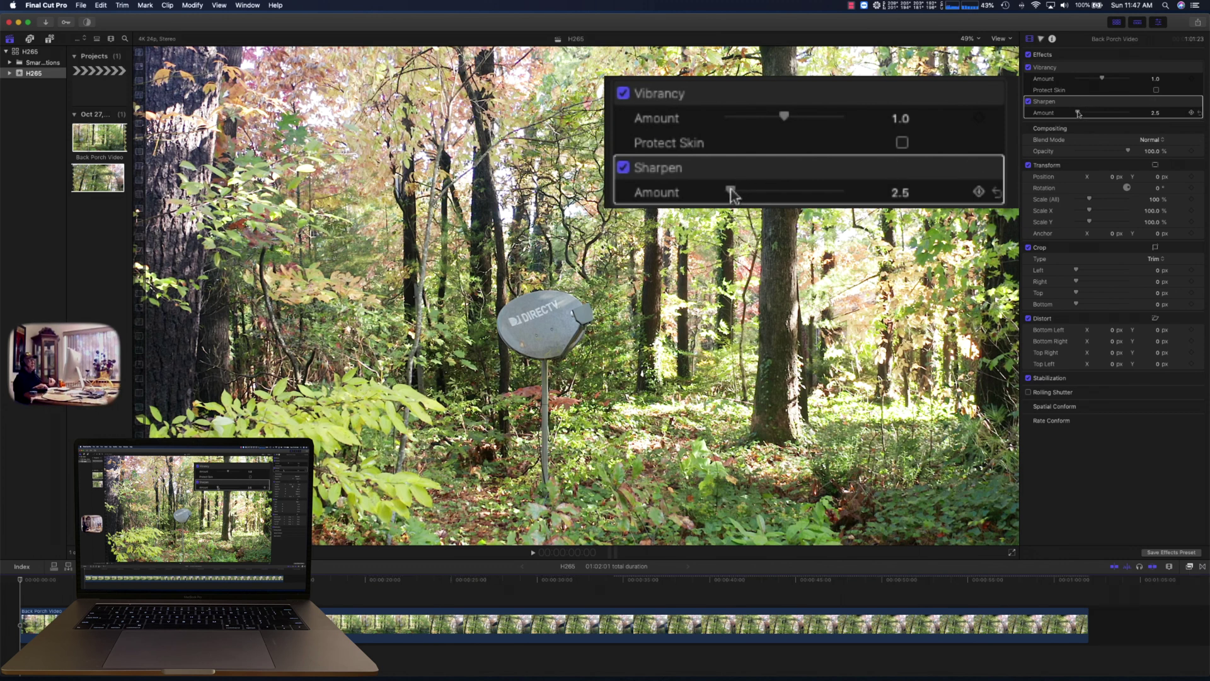
pyautogui.moveTo(1078, 113); pyautogui.dragTo(1079, 114)
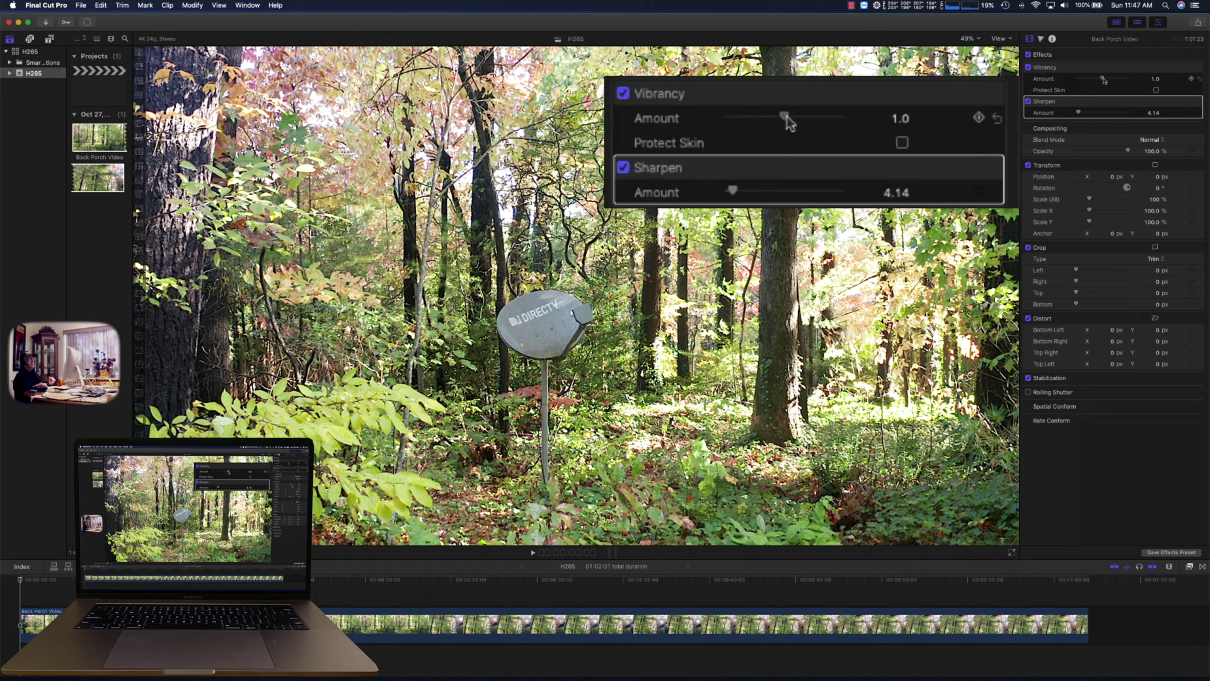
pyautogui.moveTo(1103, 79); pyautogui.dragTo(1103, 78)
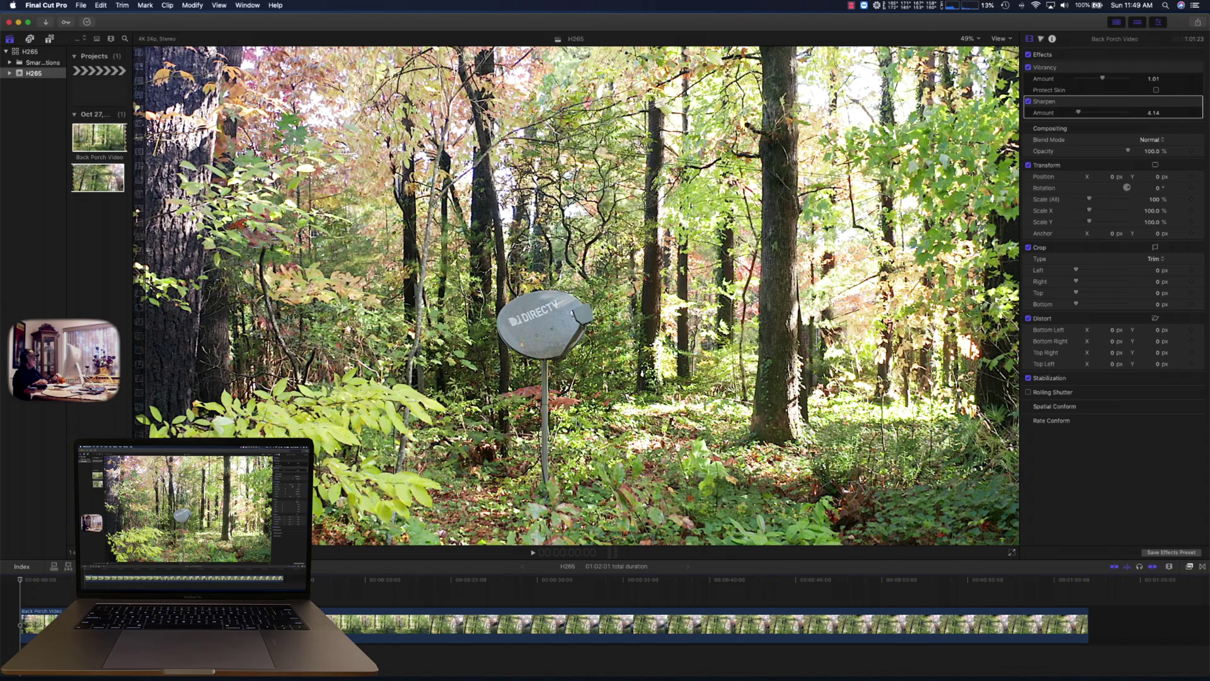
pyautogui.click(533, 553)
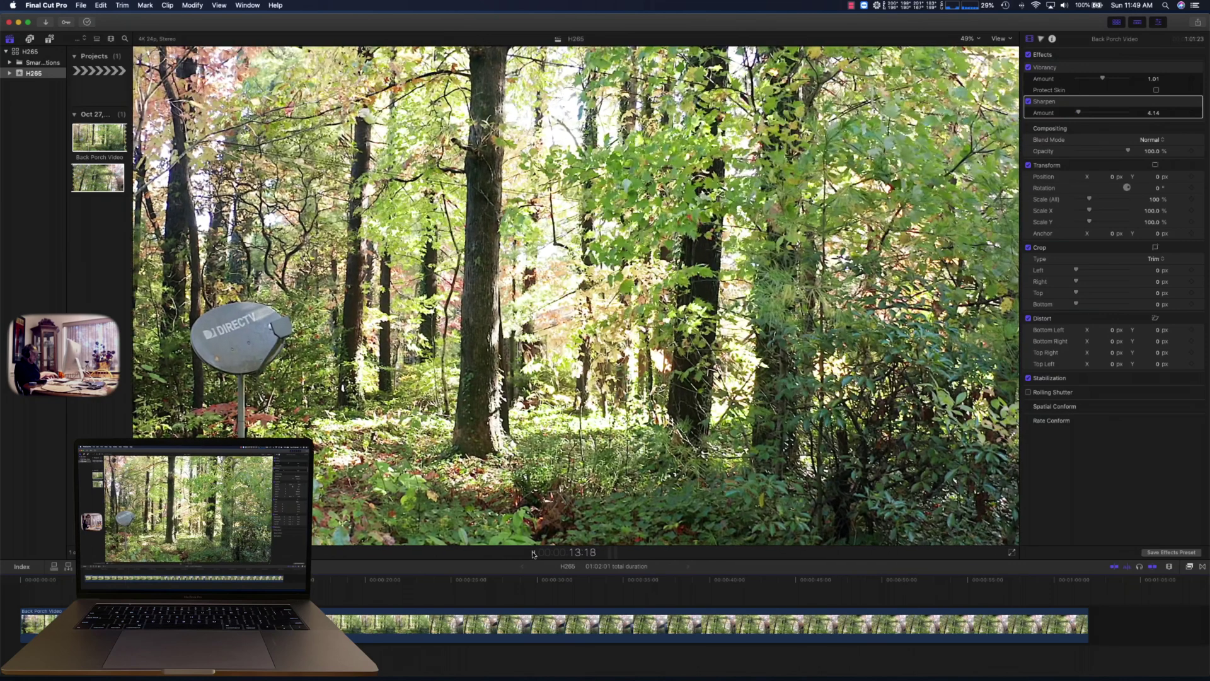
pyautogui.click(533, 554)
pyautogui.press('Home')
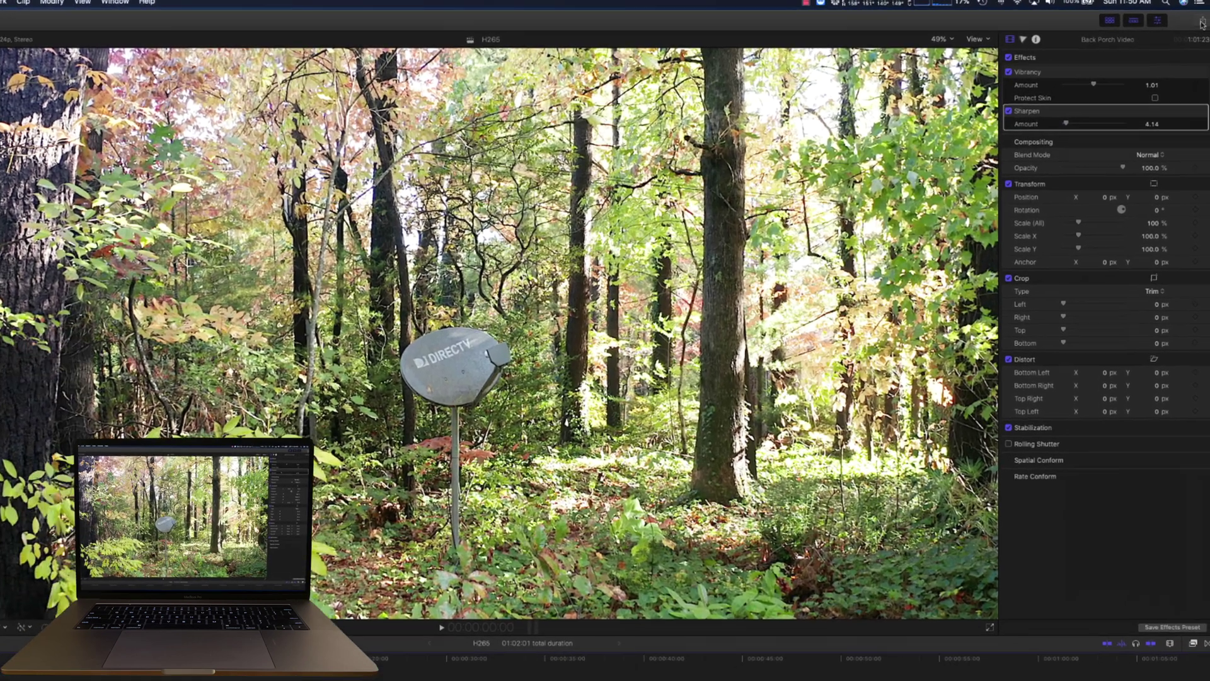
pyautogui.click(1198, 23)
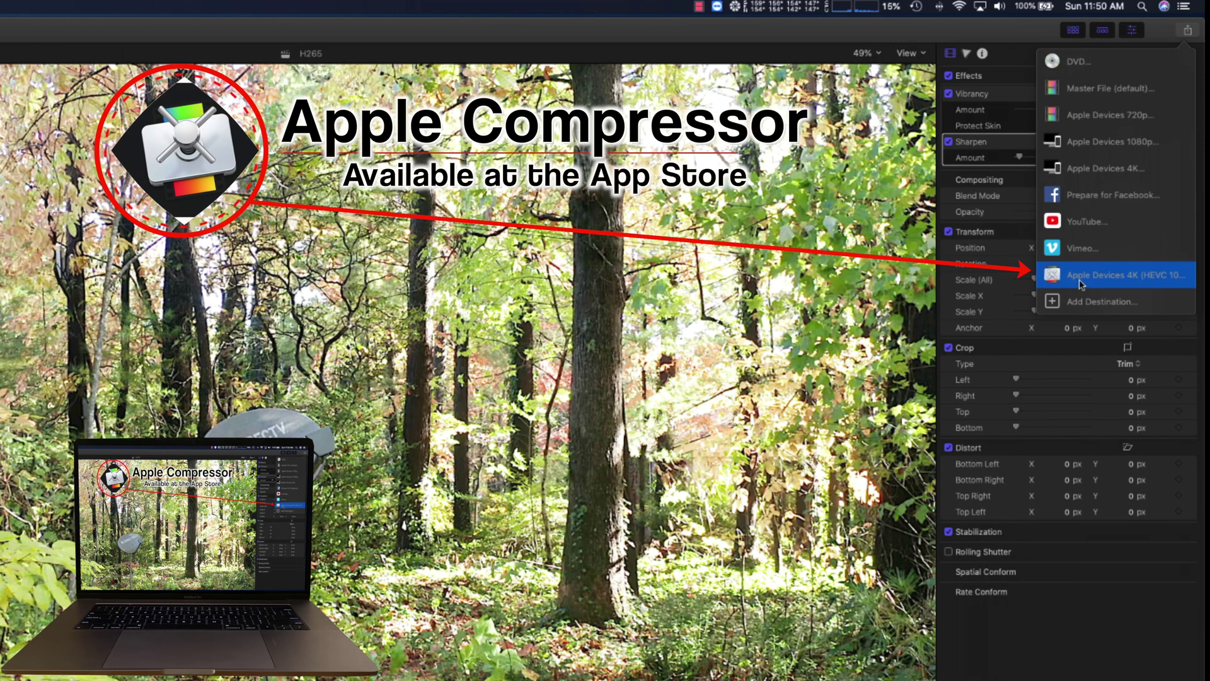
pyautogui.click(1103, 282)
pyautogui.click(1065, 301)
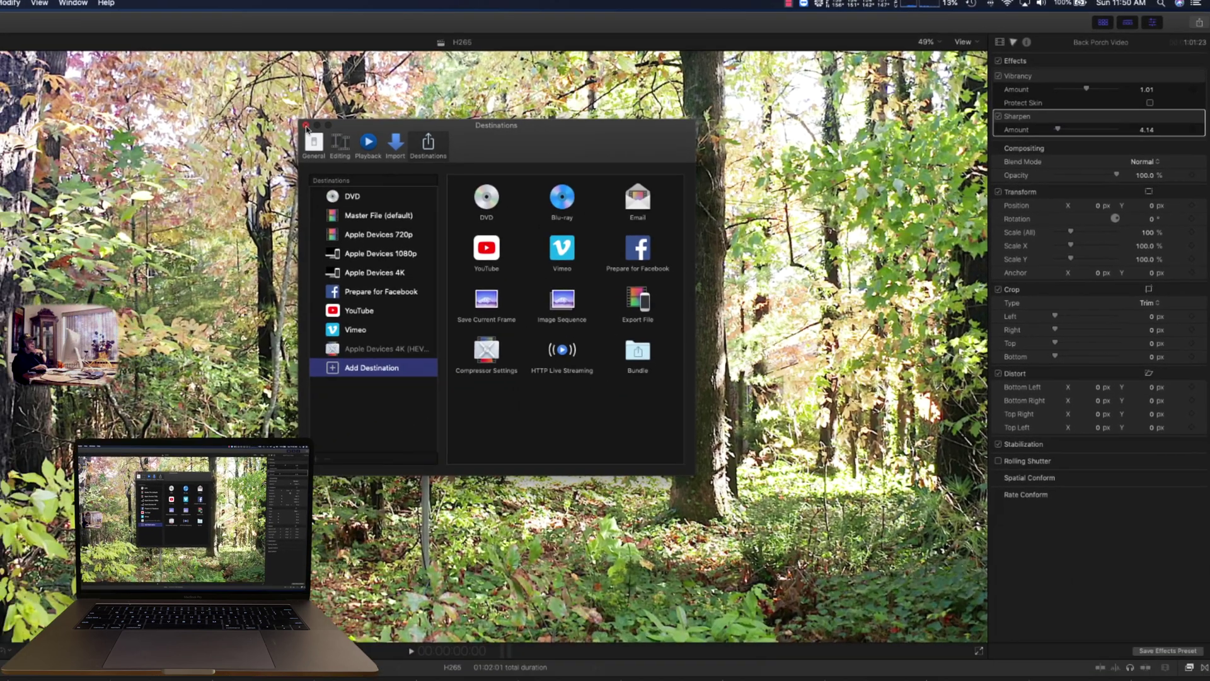
pyautogui.click(124, 153)
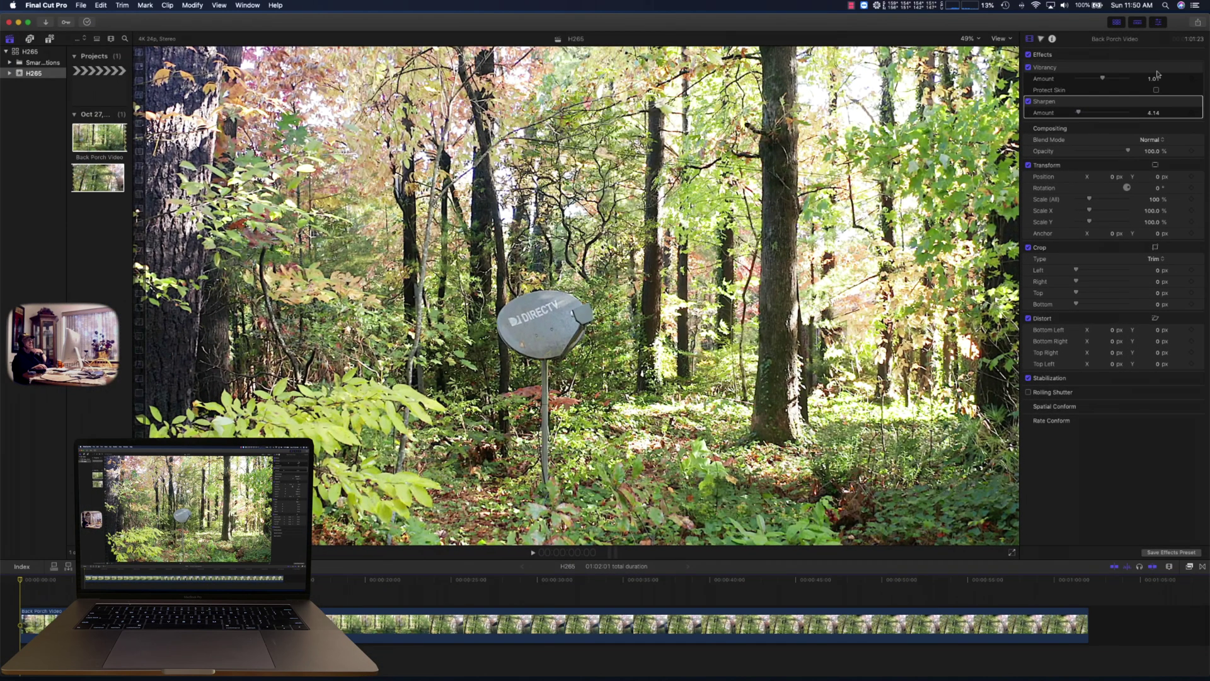
# Step: Share with the Apple Devices 4K (HEVC 10-bit) preset and proceed to saving the file as H265
pyautogui.click(1198, 24)
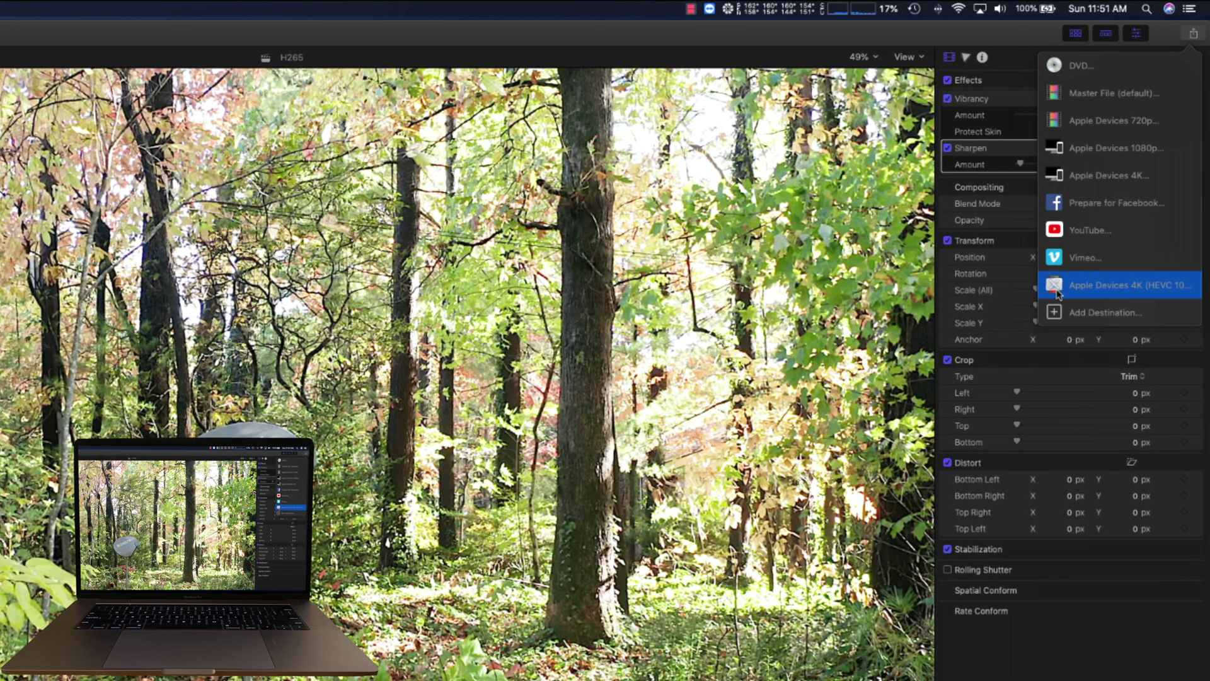
pyautogui.click(1059, 285)
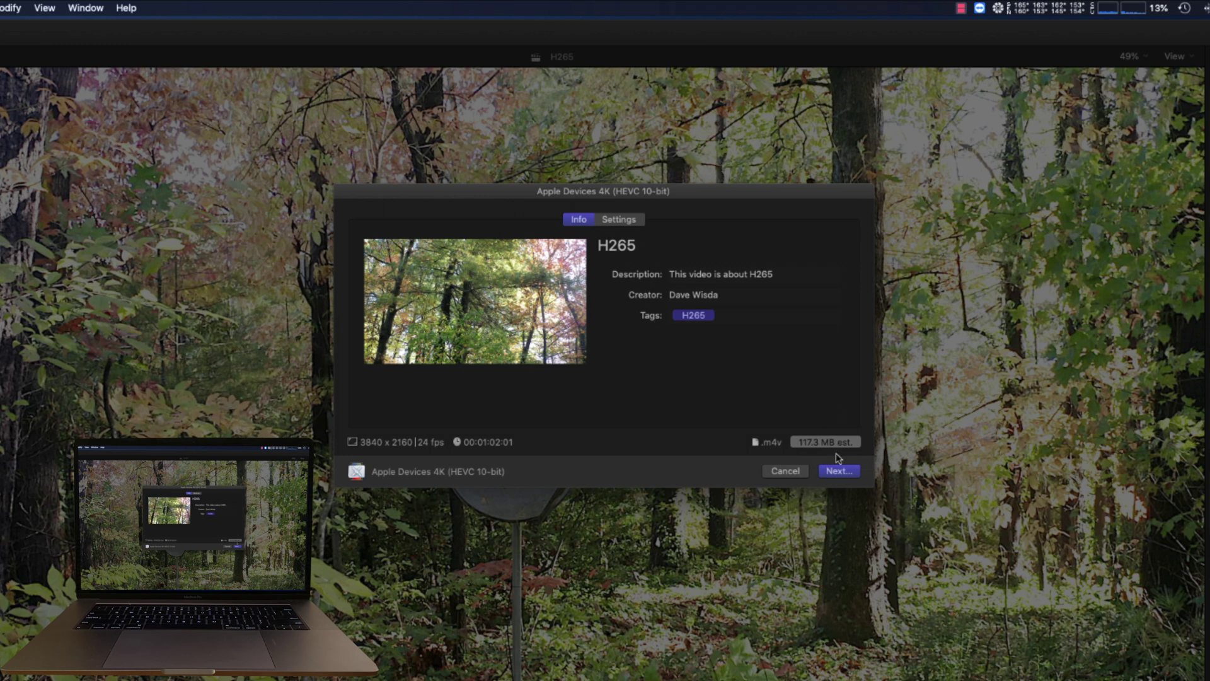
pyautogui.click(833, 473)
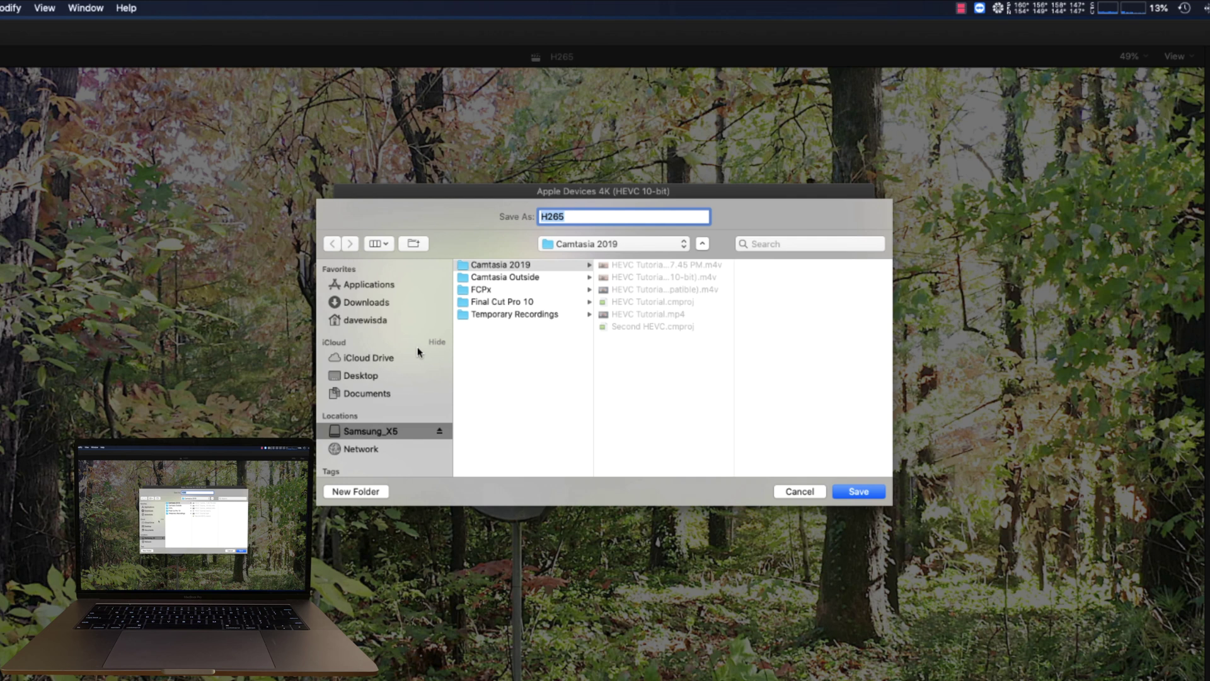
# Step: Save H265.m4v into the Camtasia Outside folder and let the share complete successfully
pyautogui.click(464, 280)
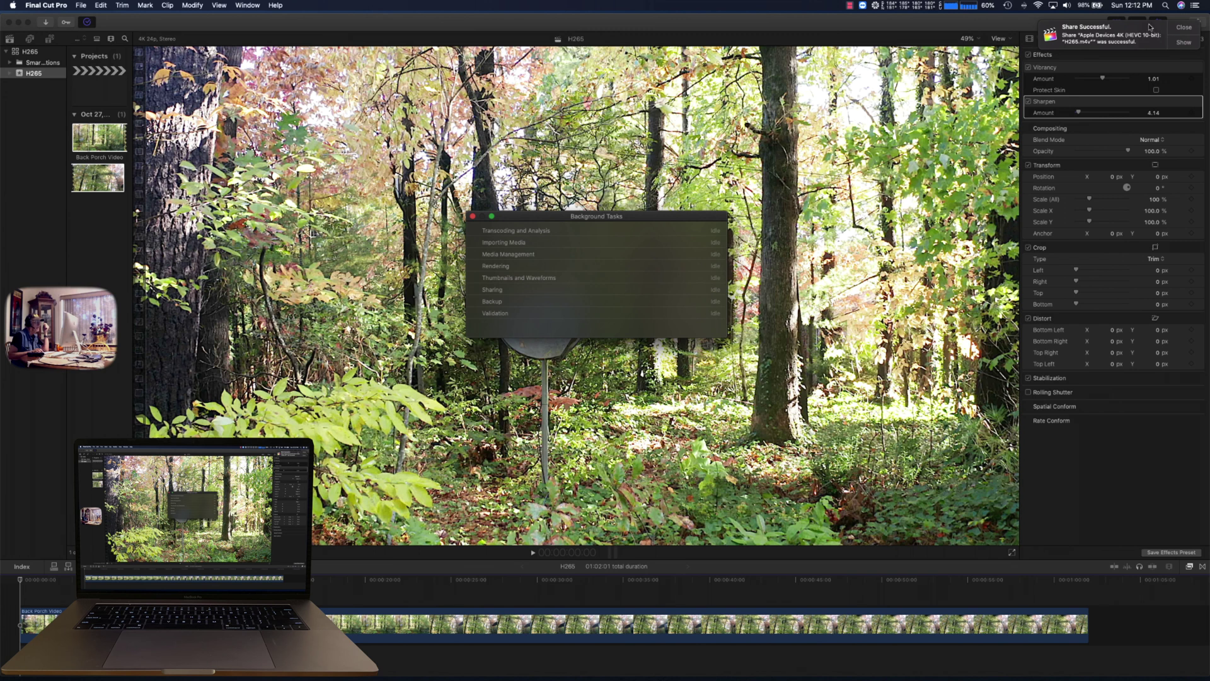
# Step: Dismiss the Share Successful notice, close Background Tasks, and minimize Final Cut Pro to the desktop
pyautogui.click(1184, 28)
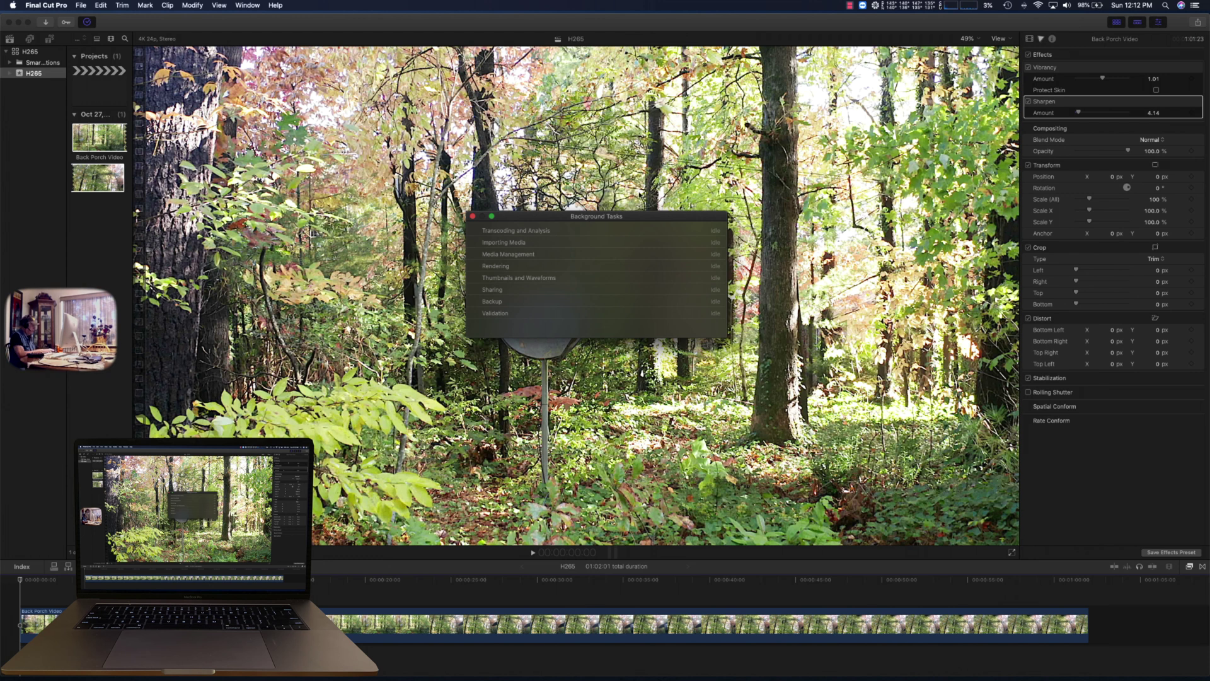
pyautogui.click(474, 216)
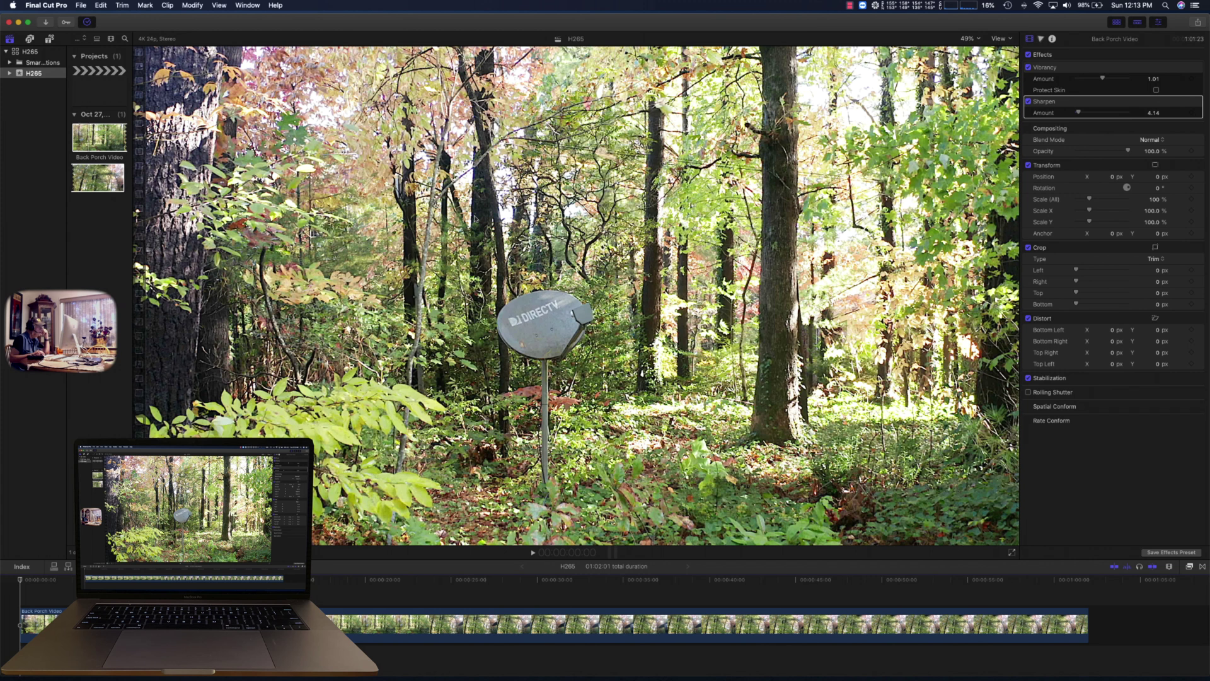
pyautogui.click(19, 23)
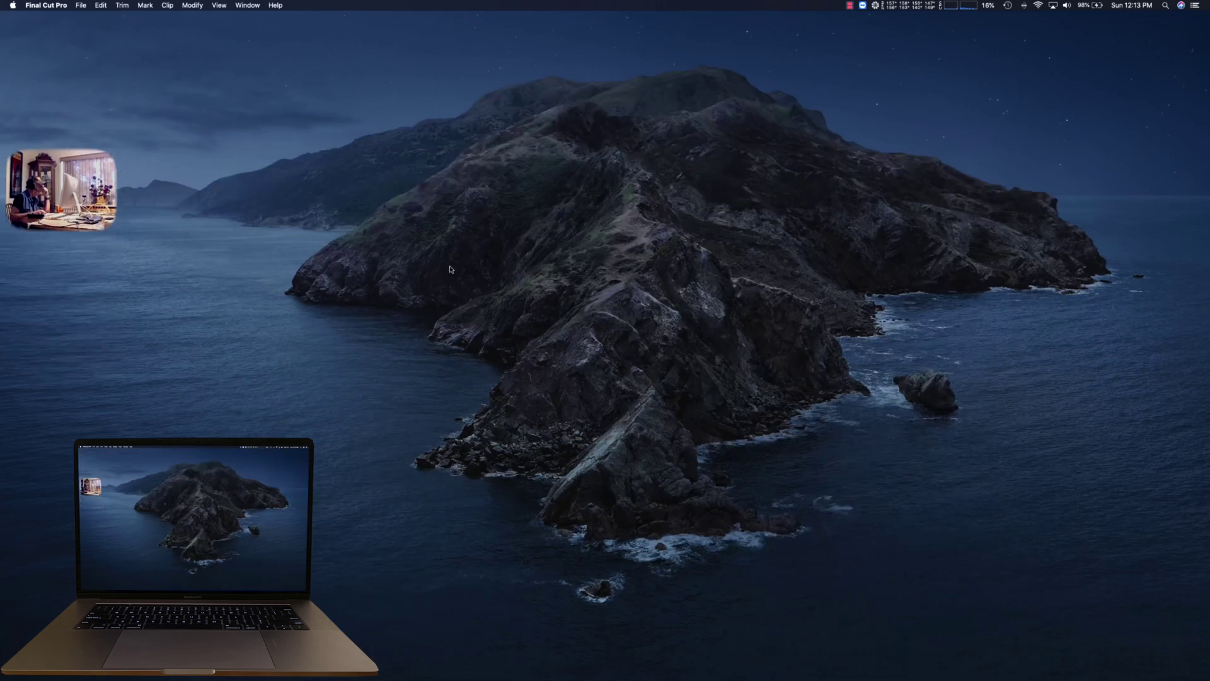
# Step: Browse Samsung_X5 in Finder, collapse Temporary Recordings, and select H265.m4v then Back Porch Video.MOV
pyautogui.moveTo(275, 679)
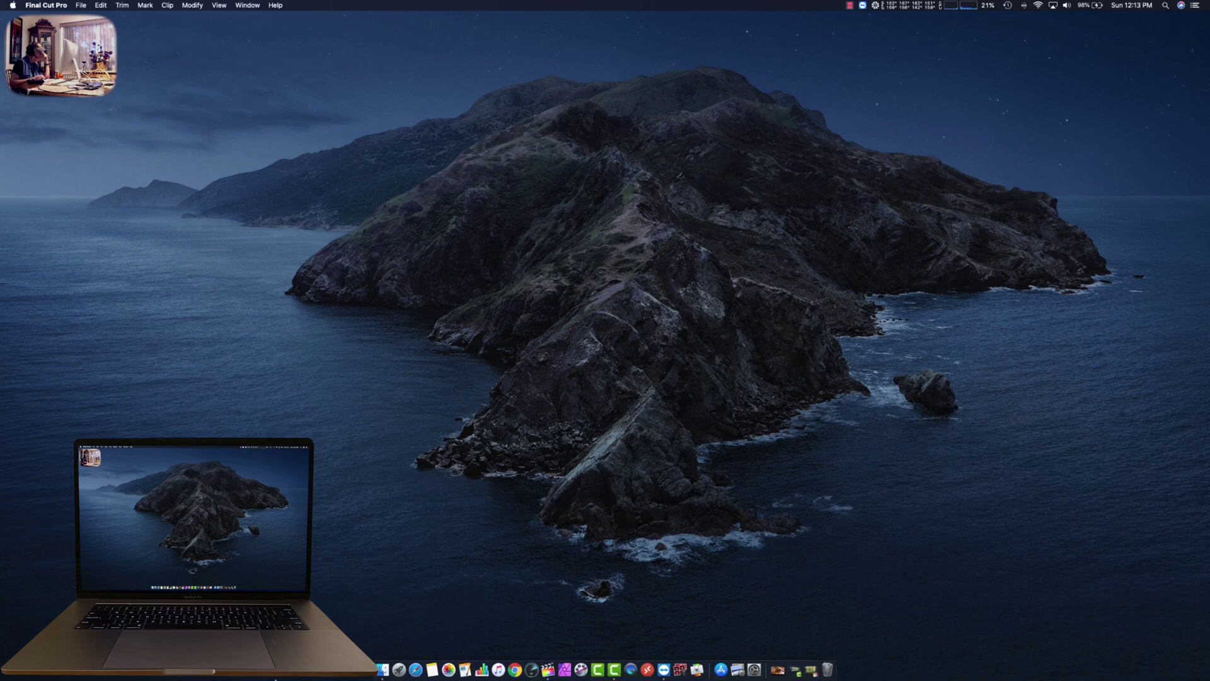
pyautogui.click(382, 653)
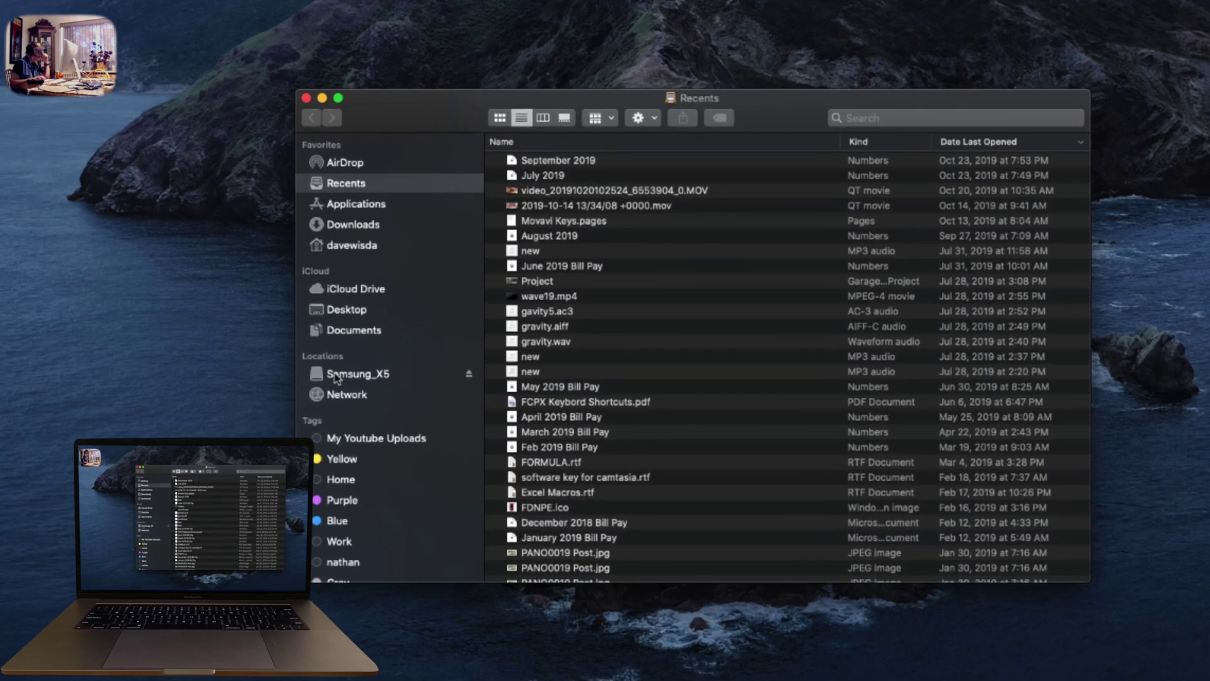
pyautogui.click(334, 376)
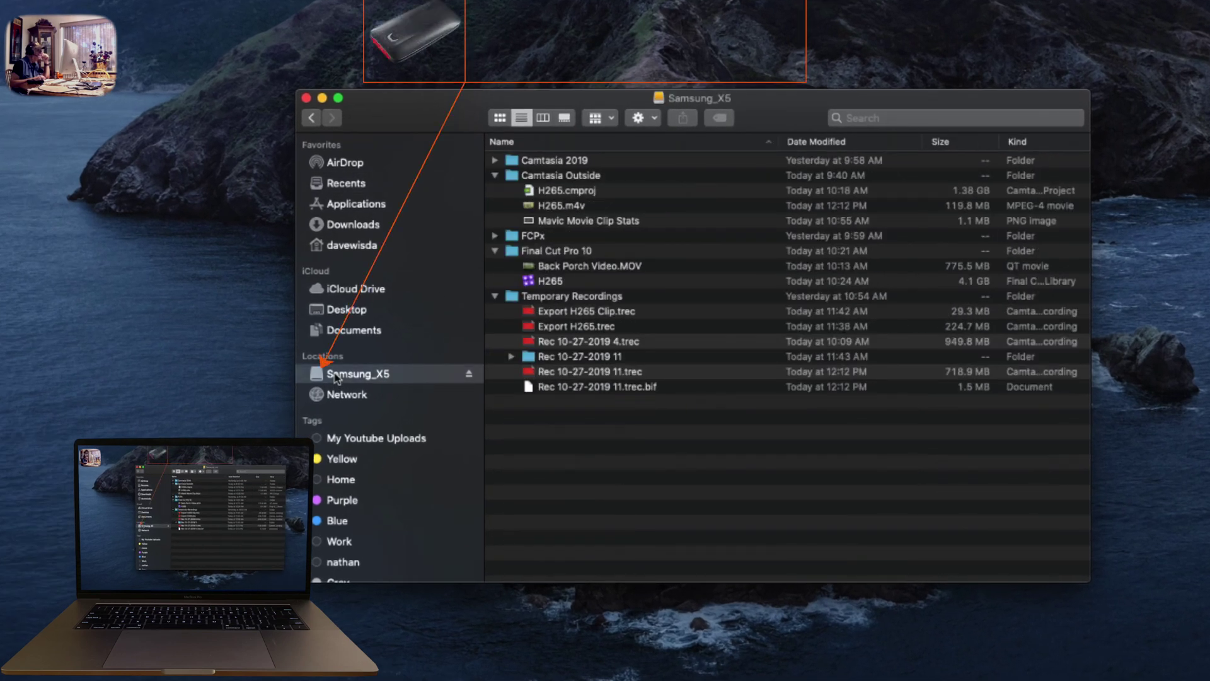
pyautogui.click(495, 296)
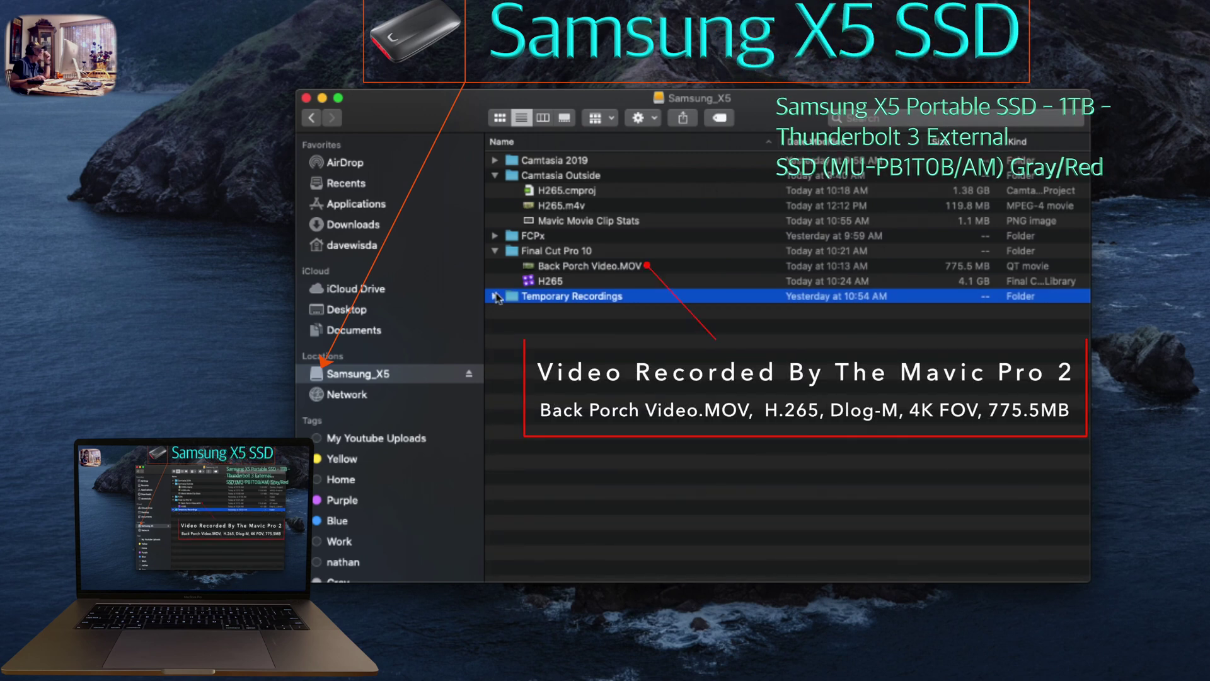
pyautogui.click(563, 206)
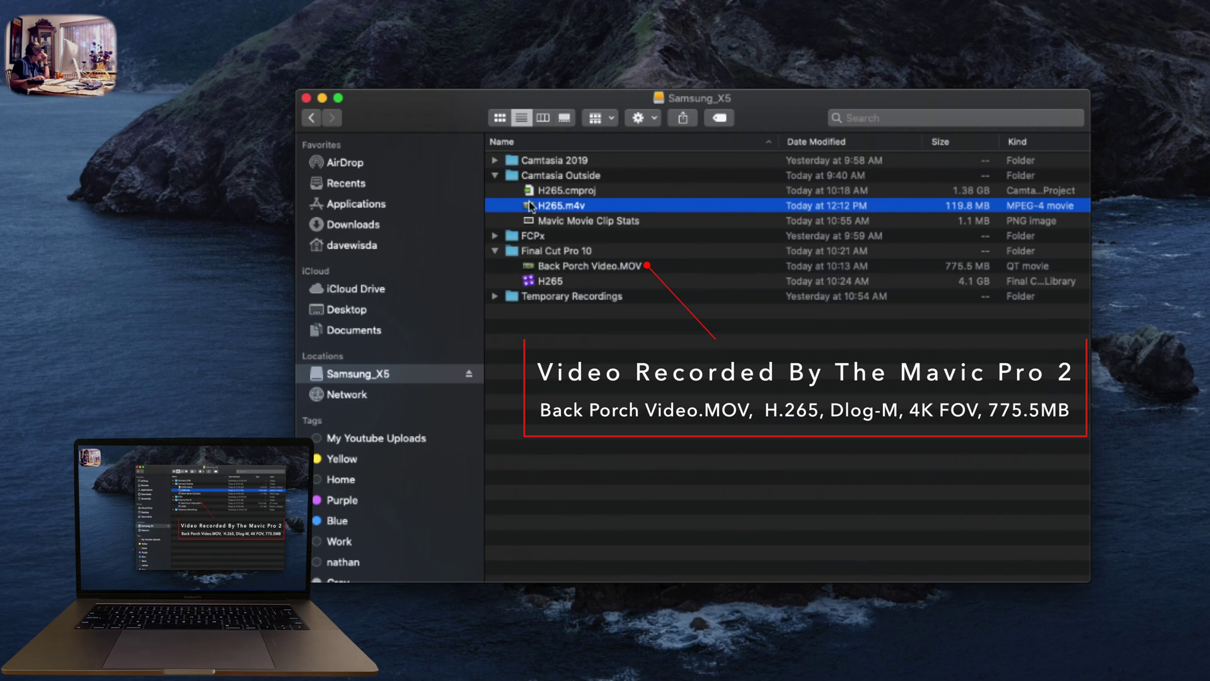
pyautogui.click(531, 269)
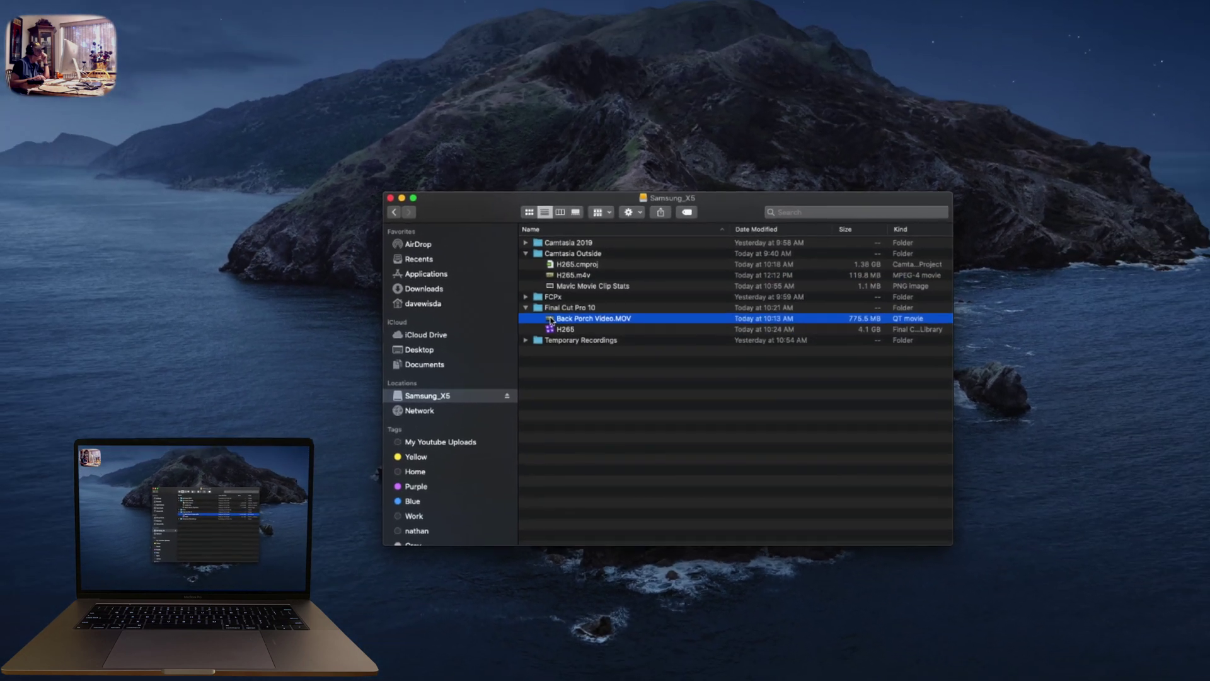
# Step: Open Back Porch Video.MOV in QuickTime, play and pause it briefly, then use the Window menu
pyautogui.doubleClick(558, 333)
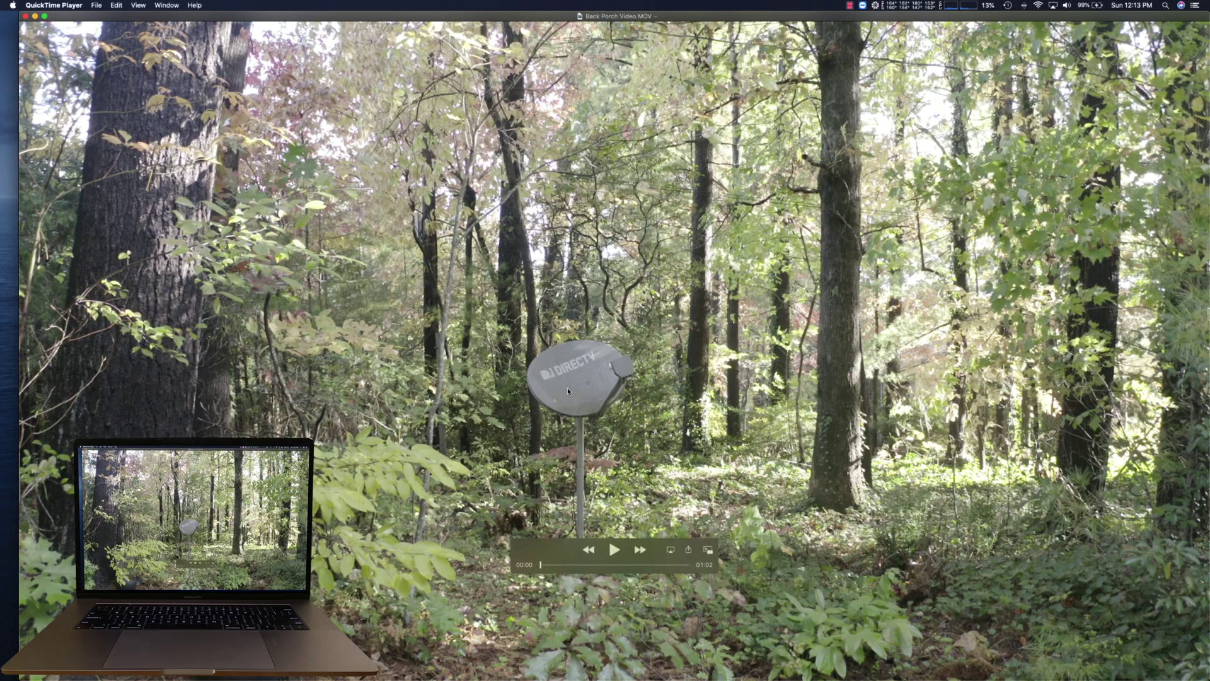
pyautogui.click(615, 551)
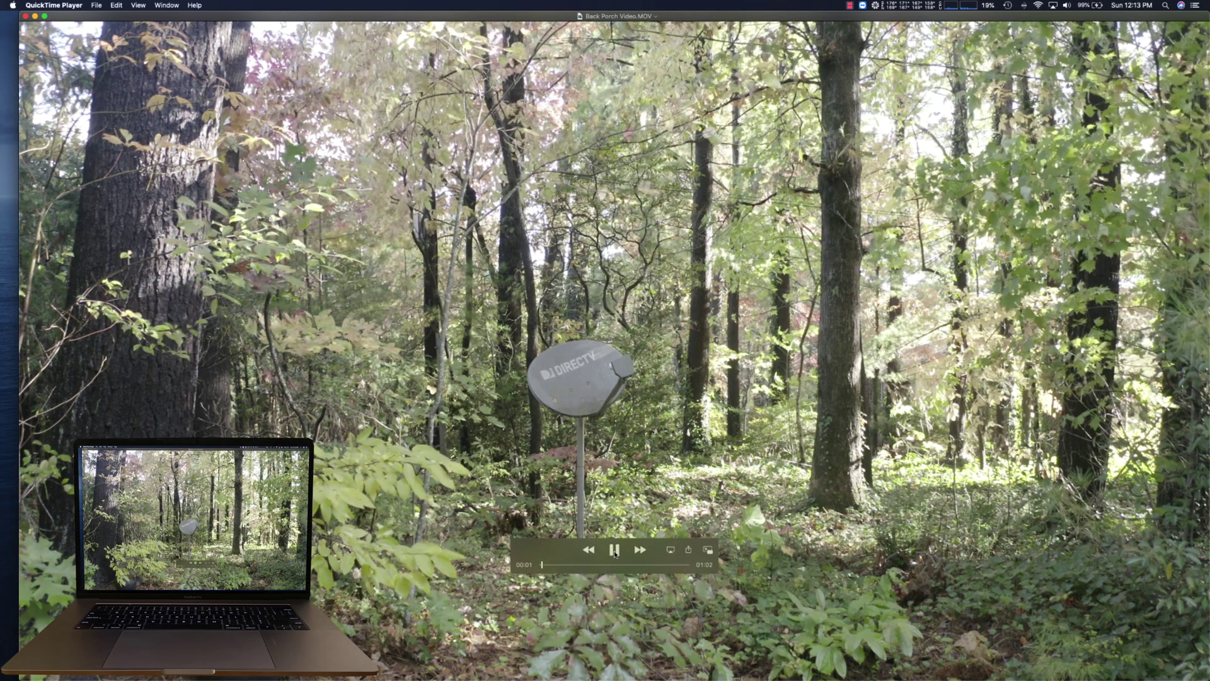
pyautogui.click(615, 551)
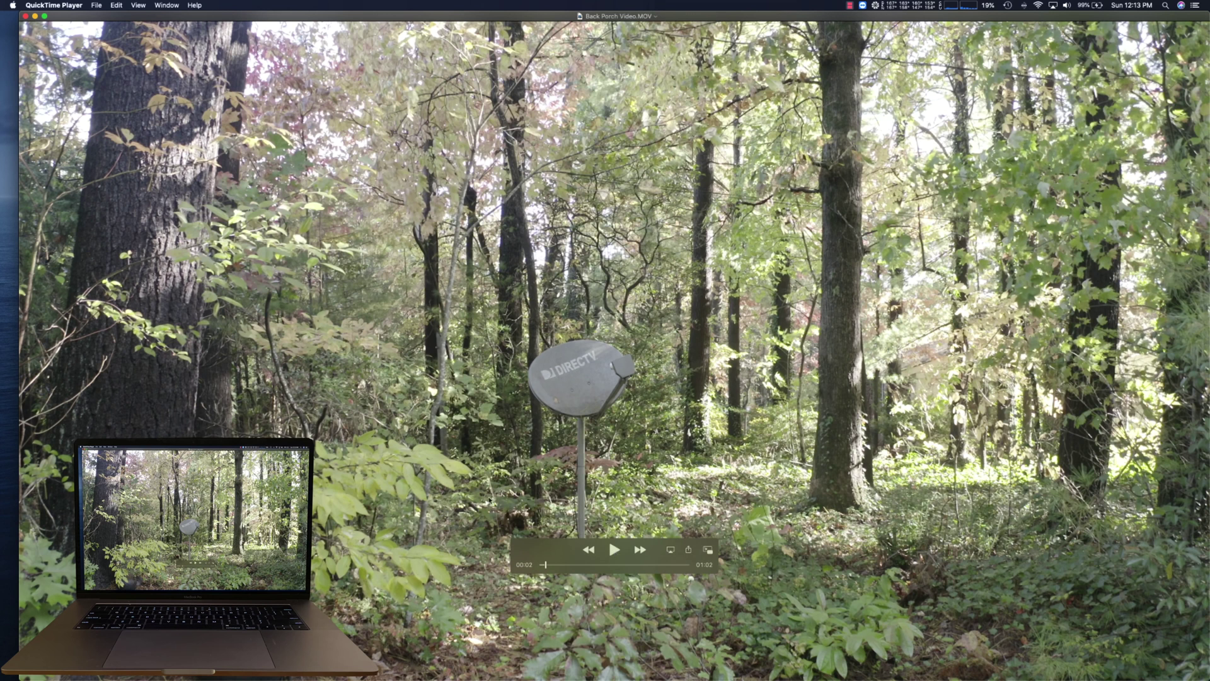
pyautogui.click(173, 6)
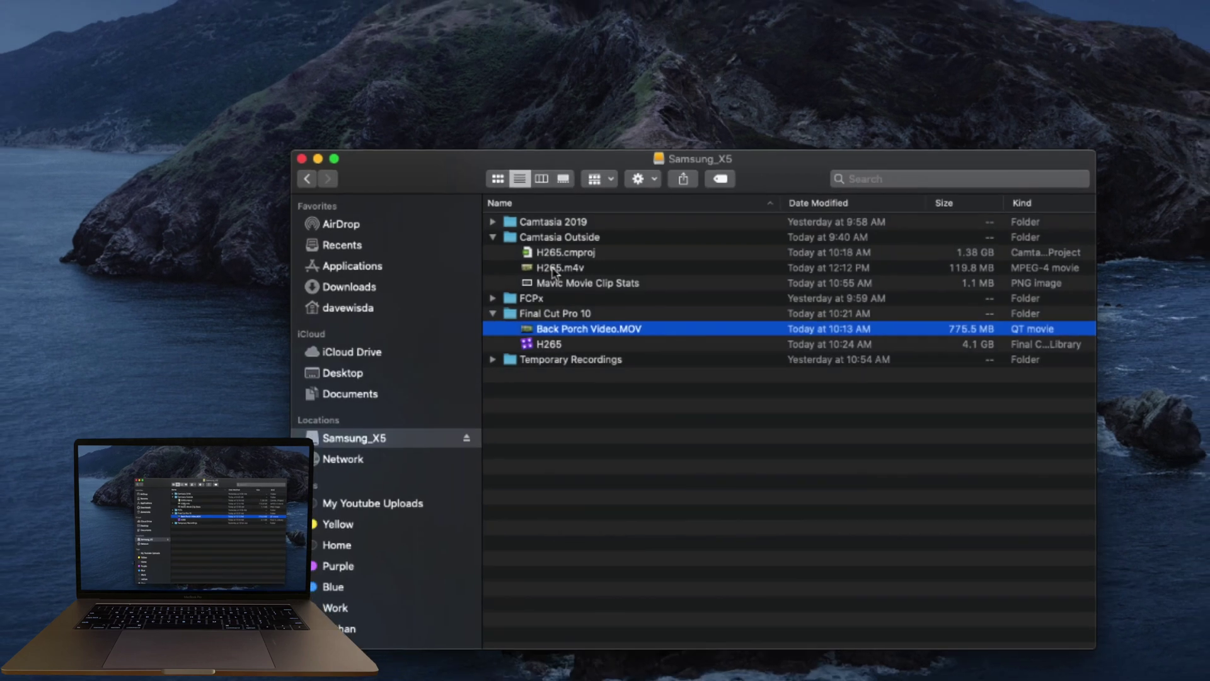
# Step: Open the graded H265.m4v in QuickTime Player and play it to 00:11 of 01:02
pyautogui.click(549, 263)
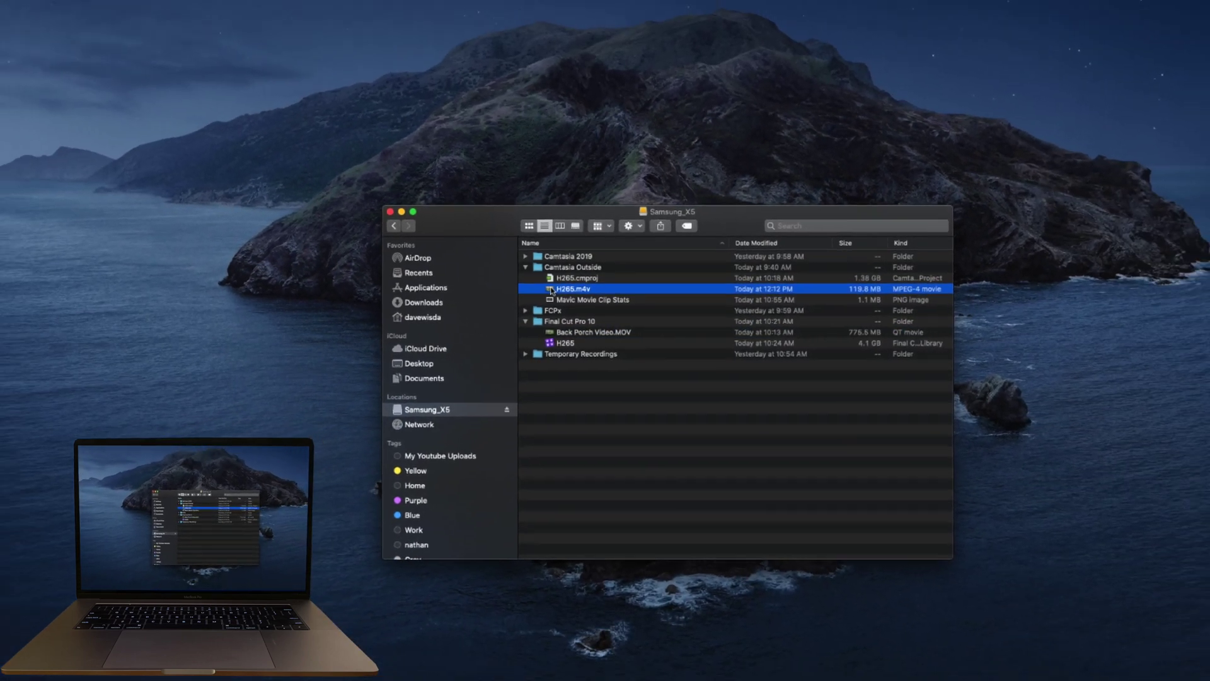
pyautogui.doubleClick(546, 285)
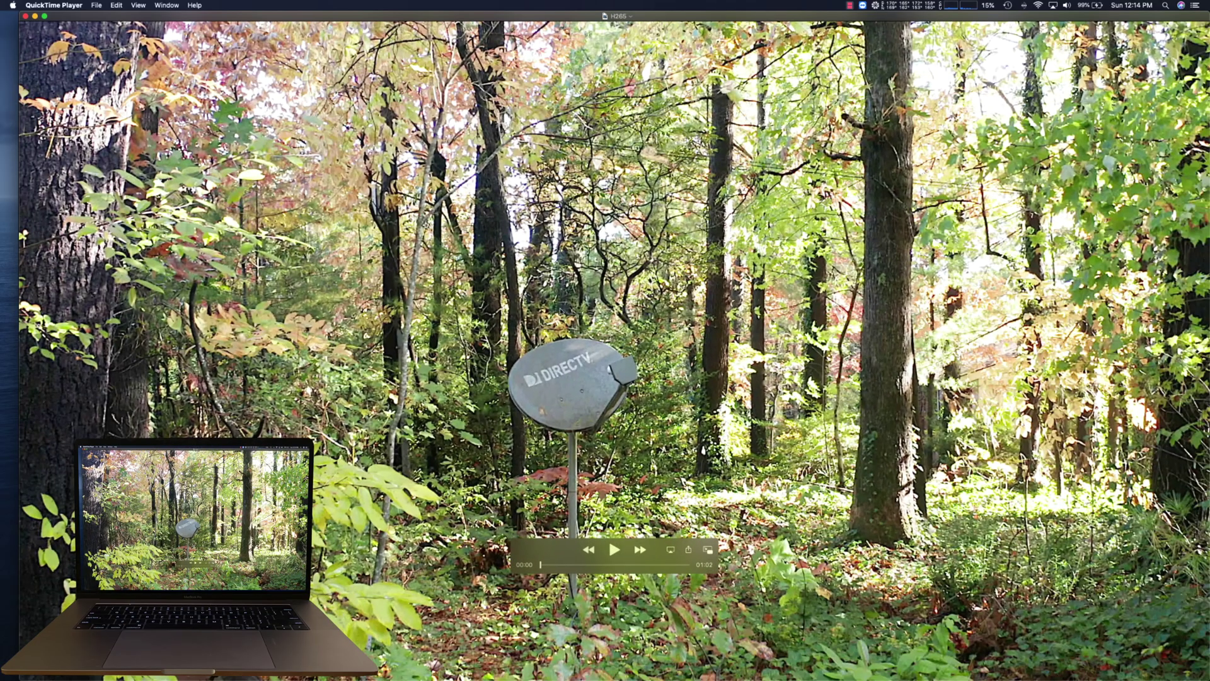
pyautogui.click(614, 550)
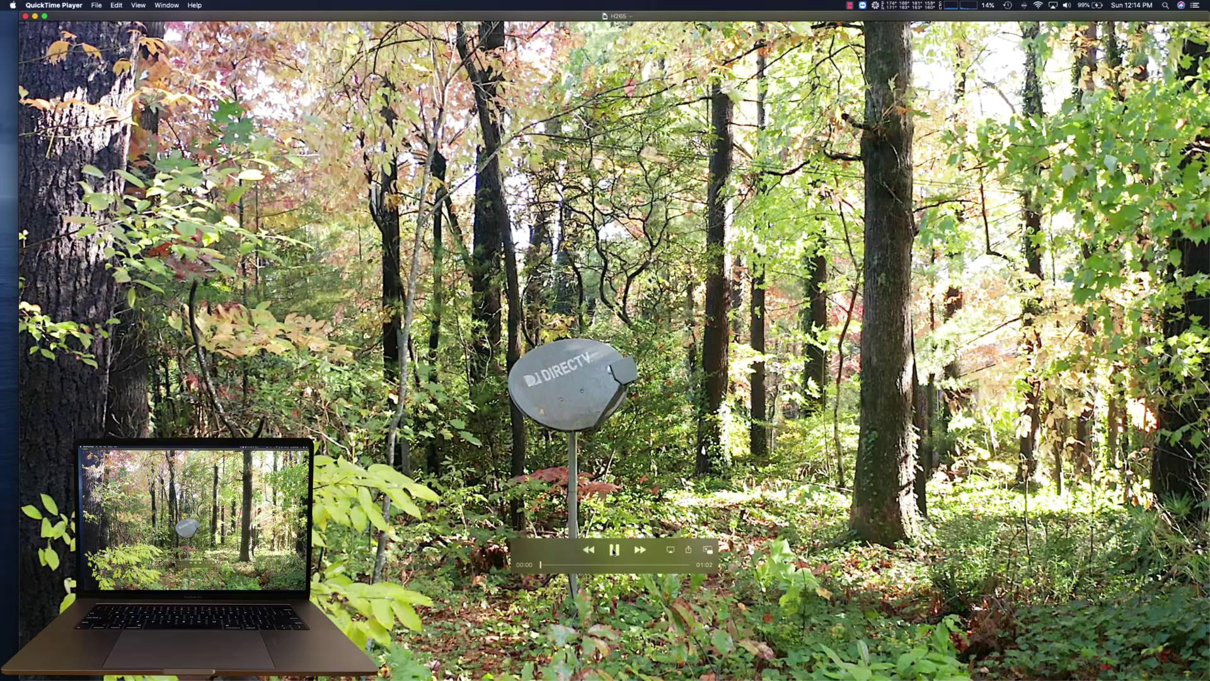
pyautogui.moveTo(593, 671)
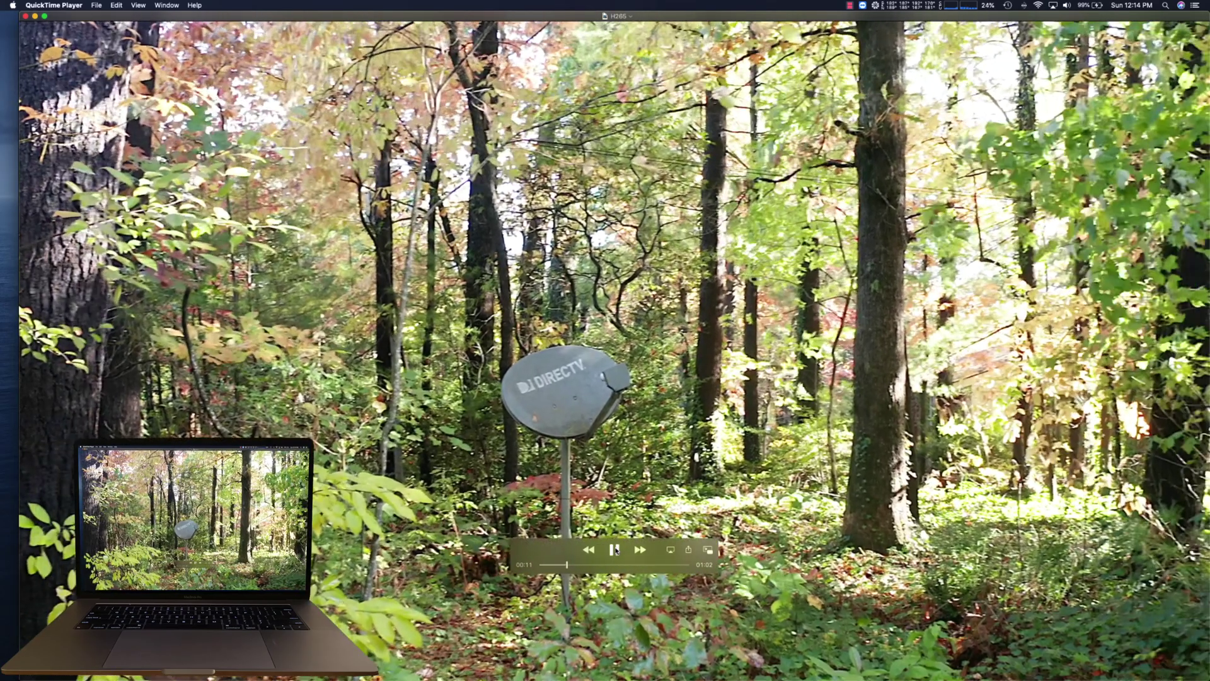
pyautogui.click(615, 550)
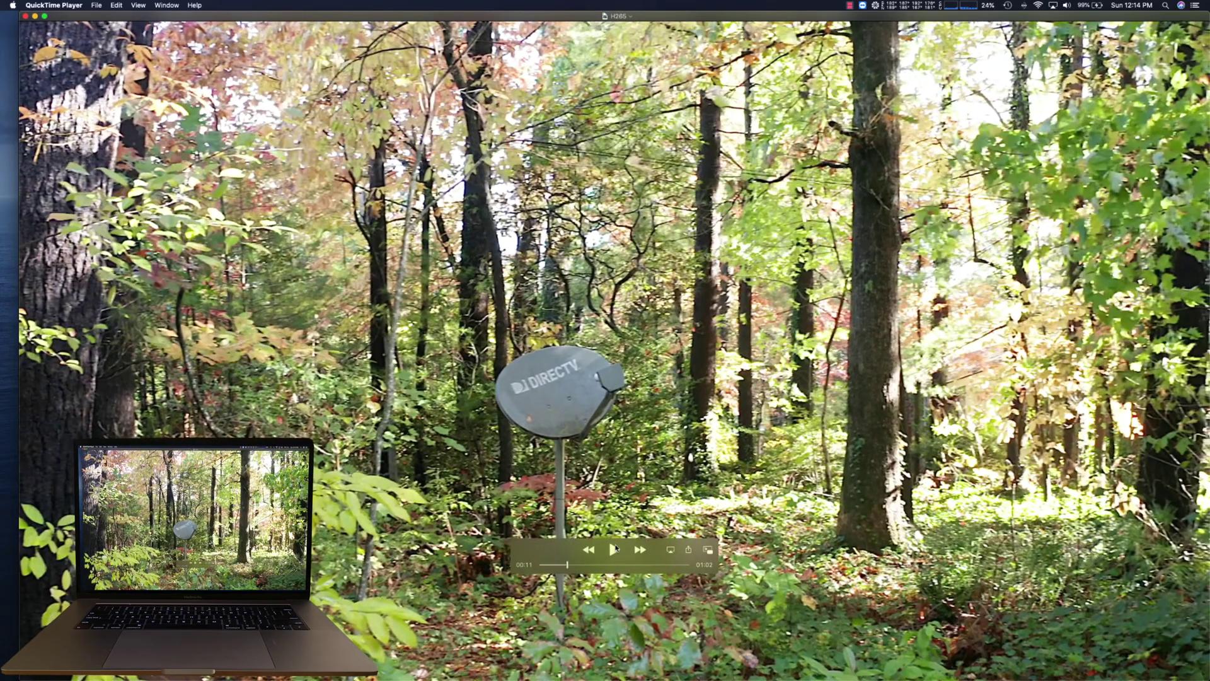